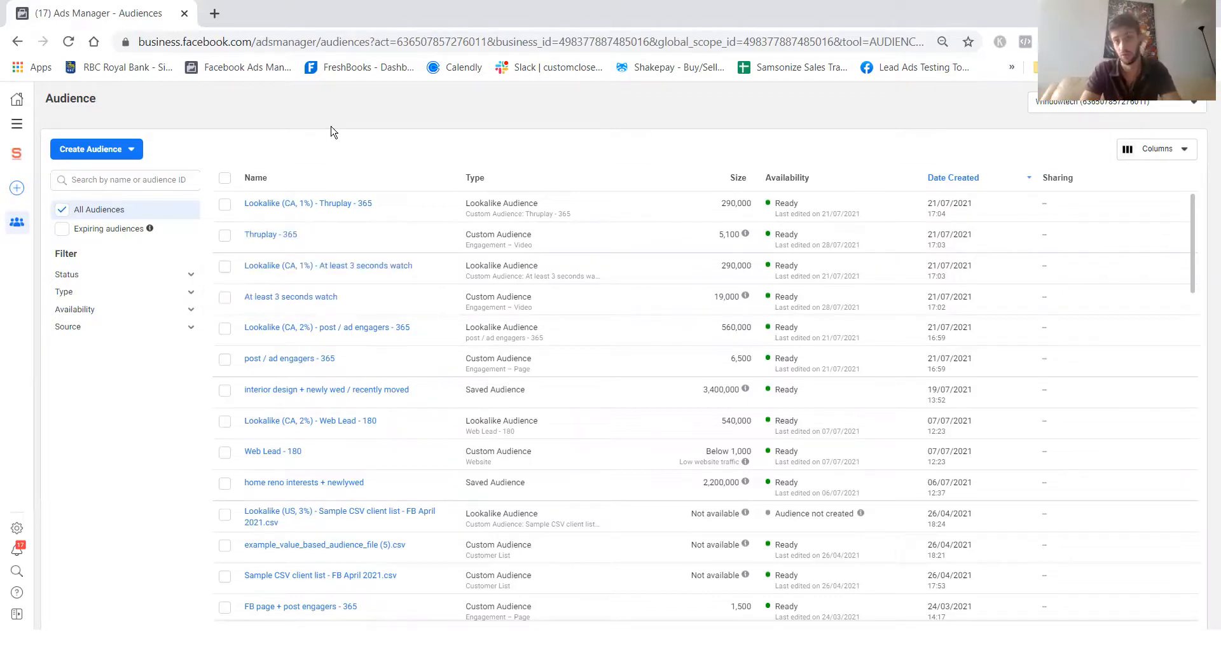
left_click(115, 155)
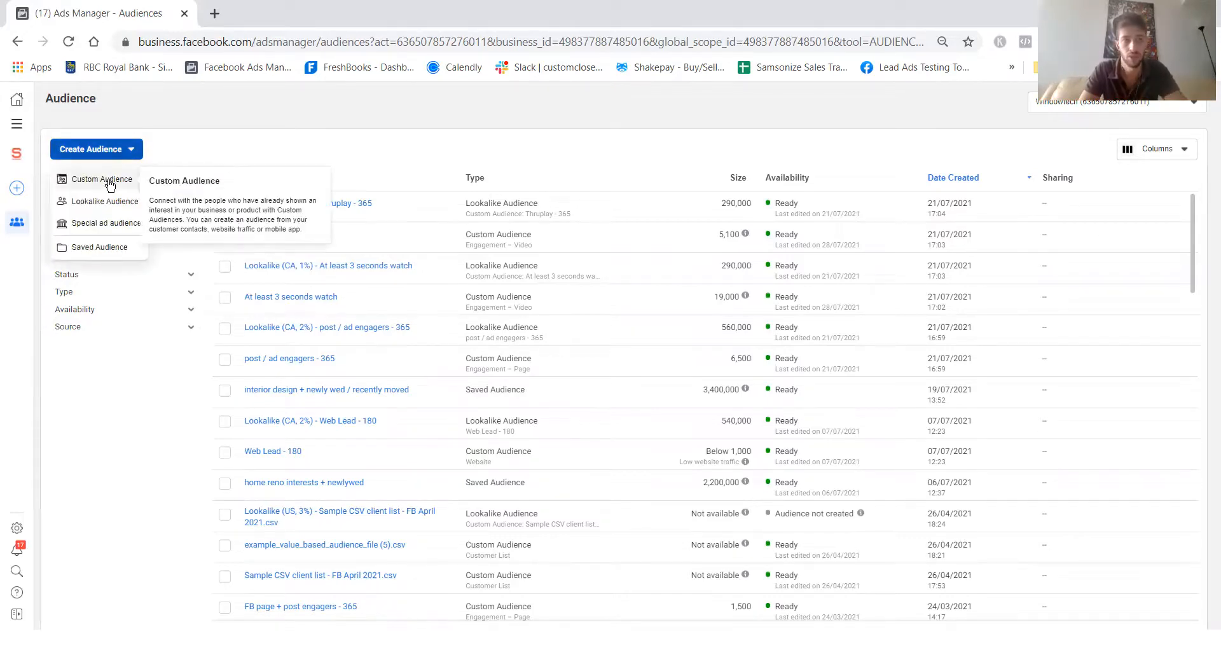
left_click(273, 114)
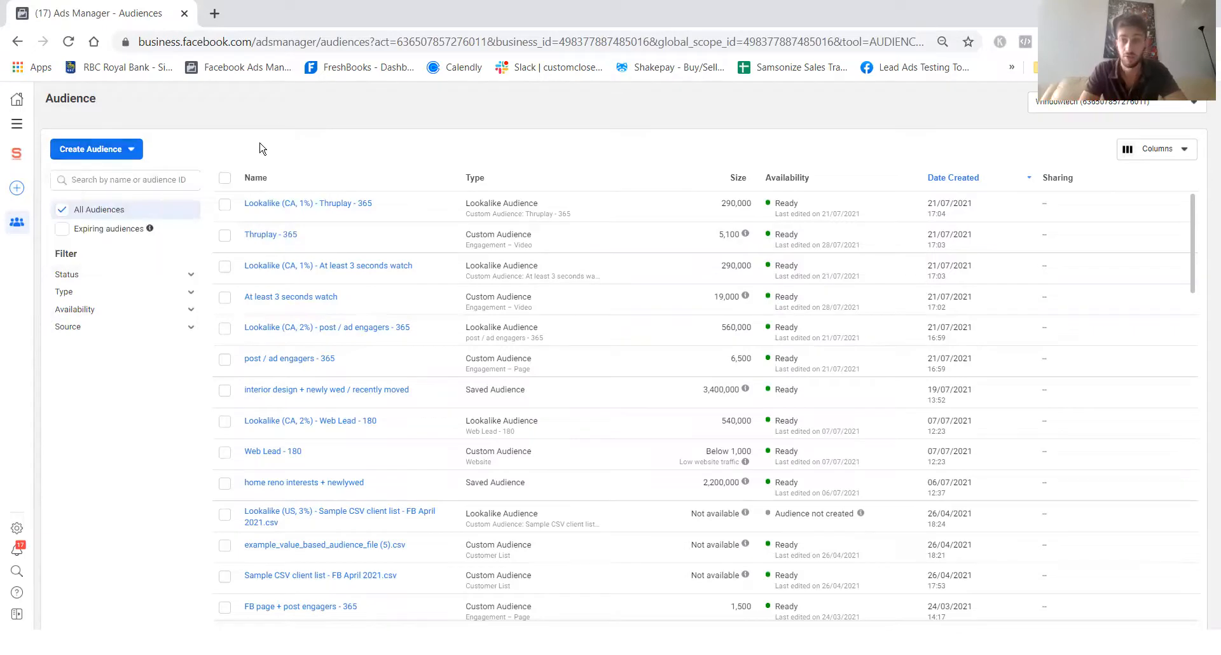
left_click(14, 122)
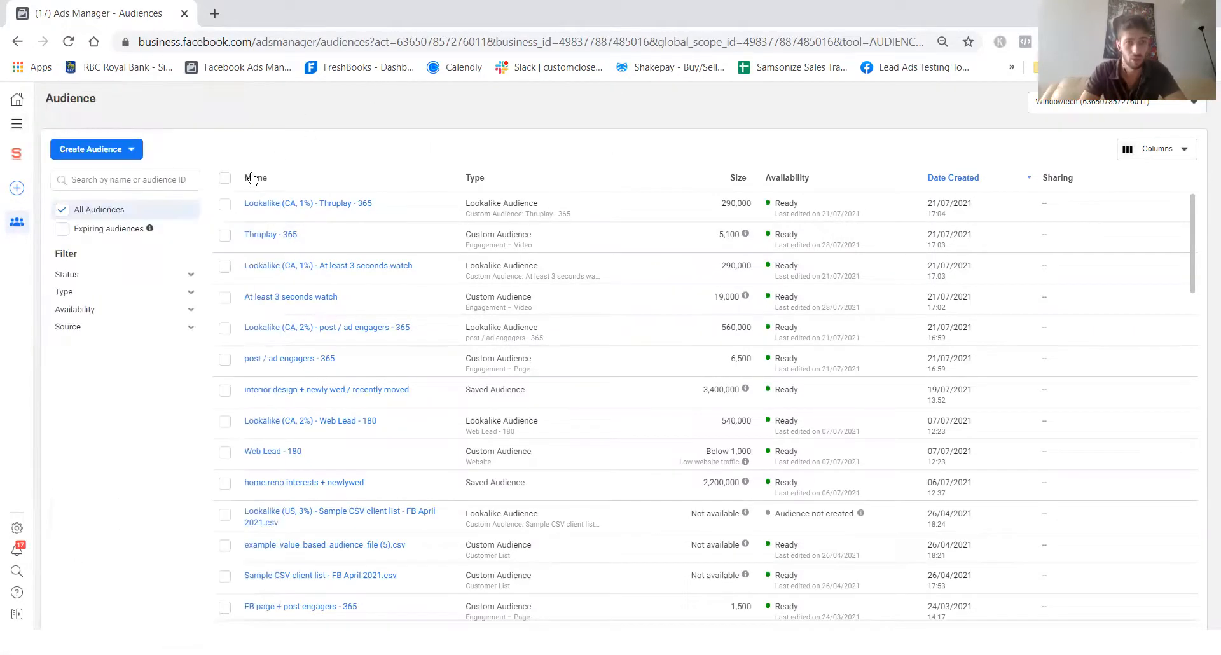
mouse_move(320, 389)
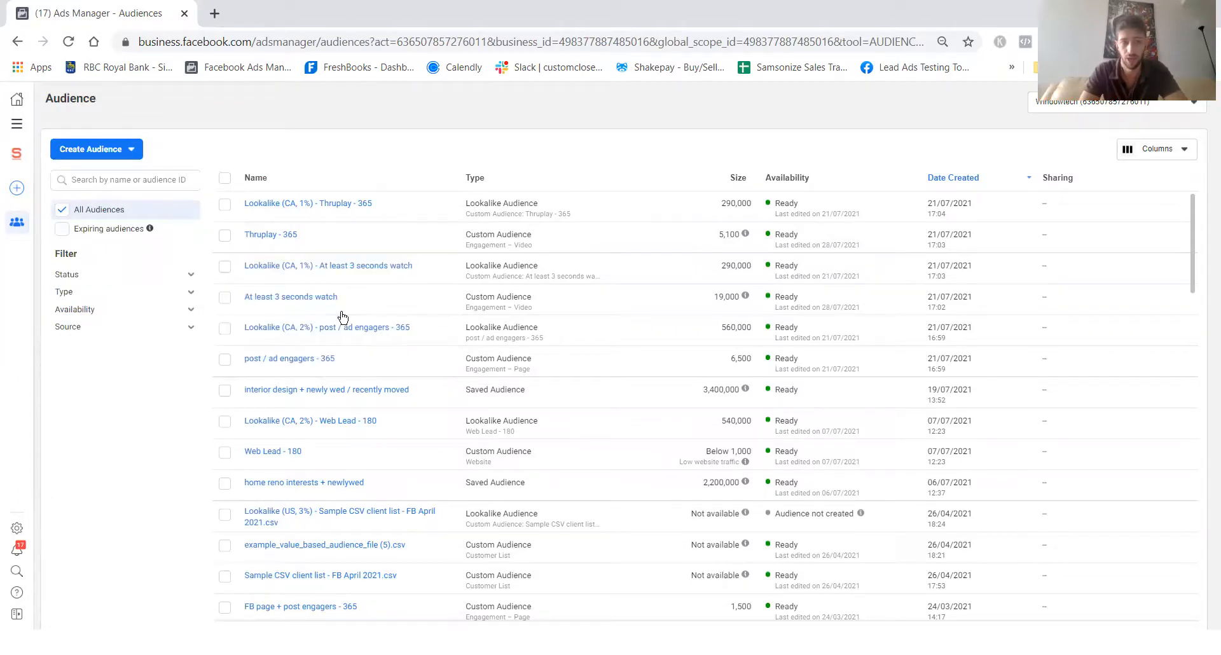
Start a new custom audience with Website as its source.
left_click(129, 150)
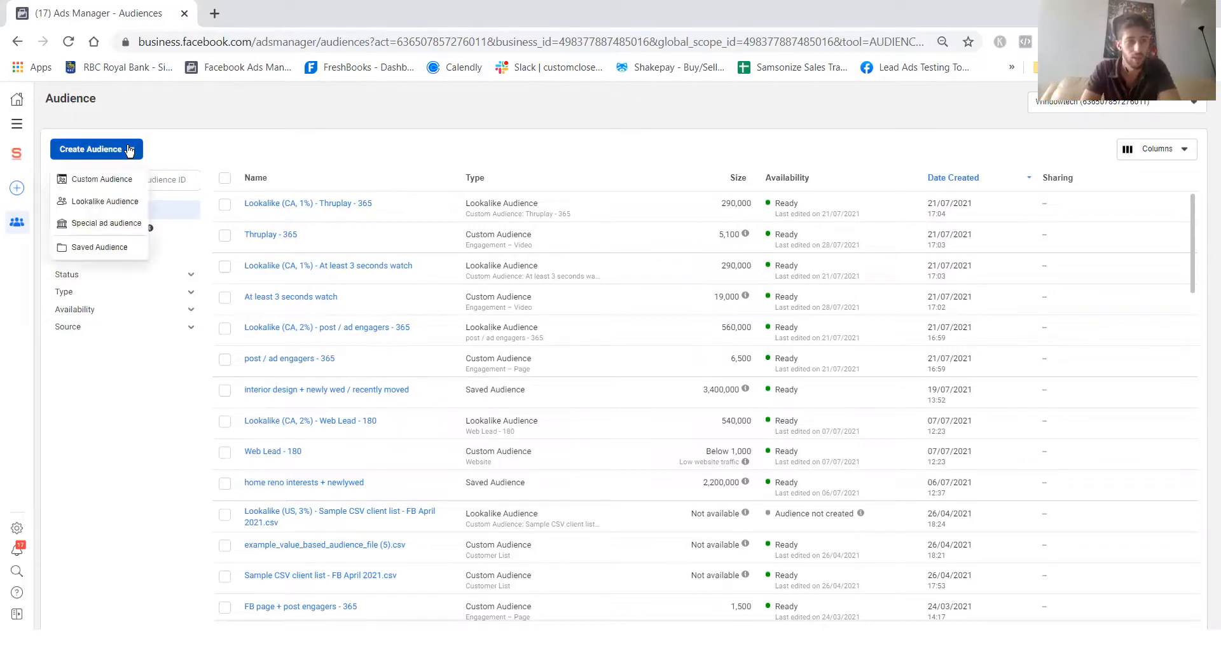
left_click(115, 184)
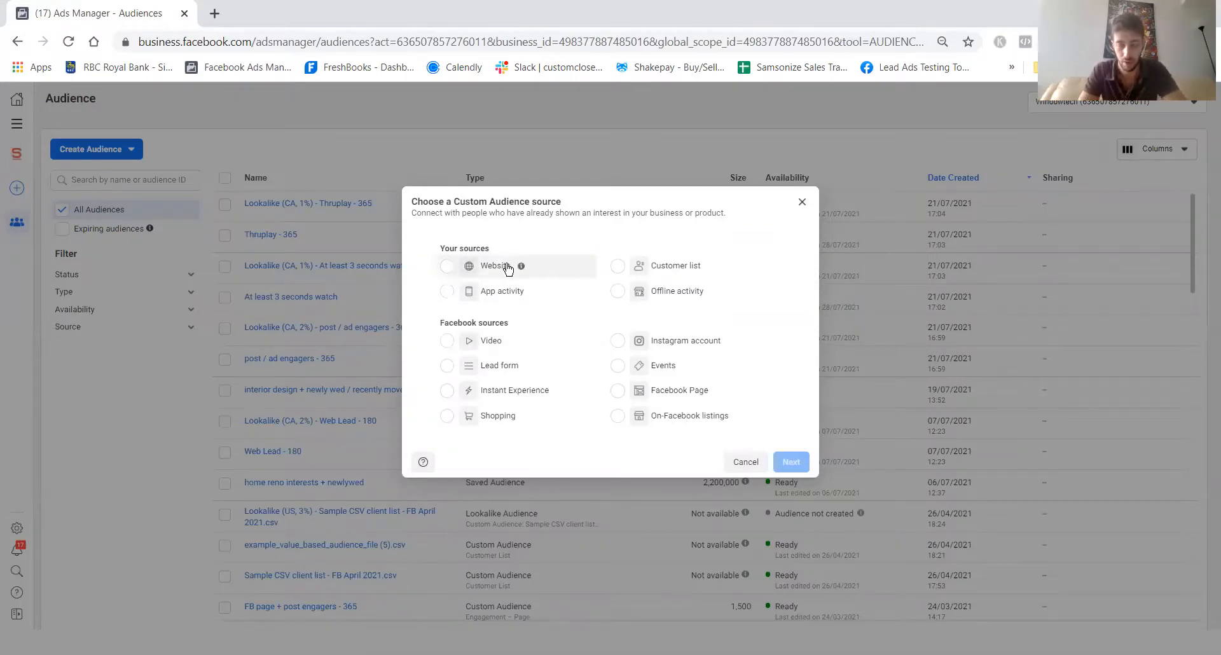
left_click(454, 270)
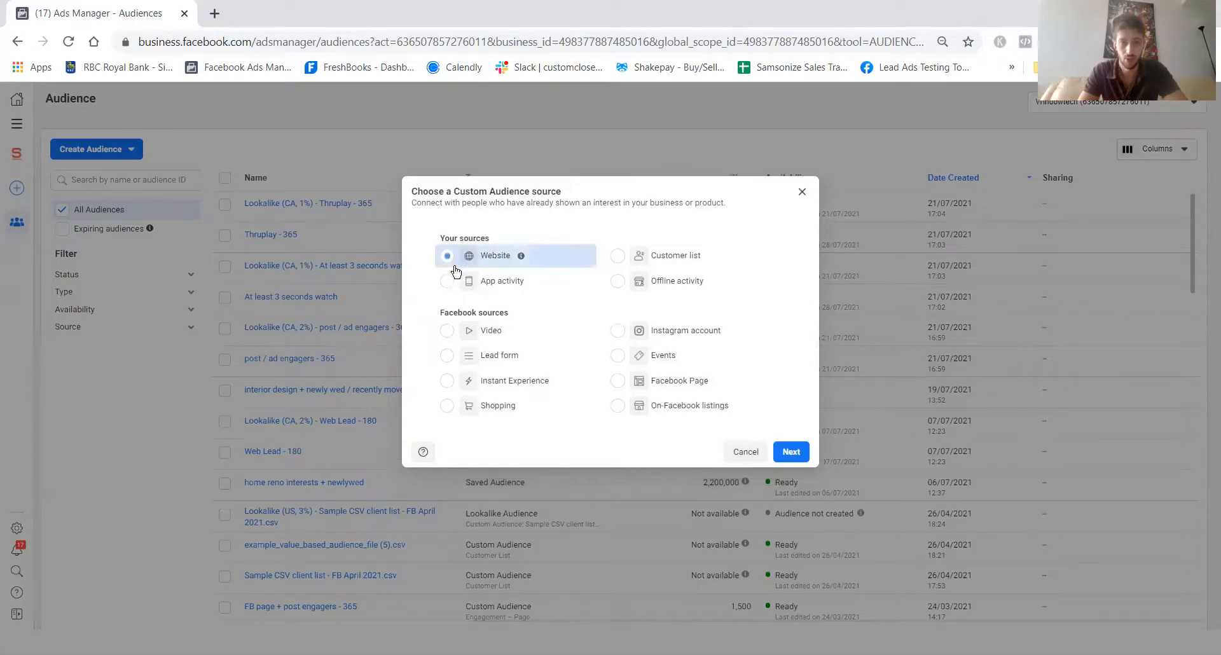
left_click(805, 457)
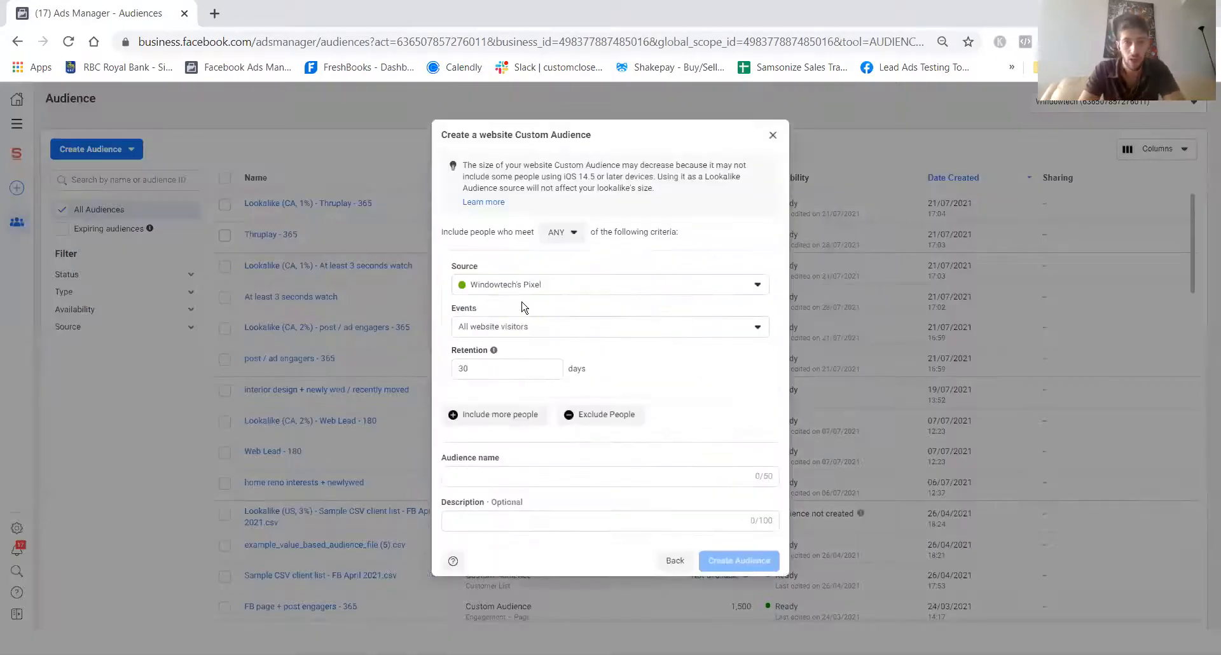
Keep All website visitors as the audience's event and set the retention to 180 days.
left_click(526, 337)
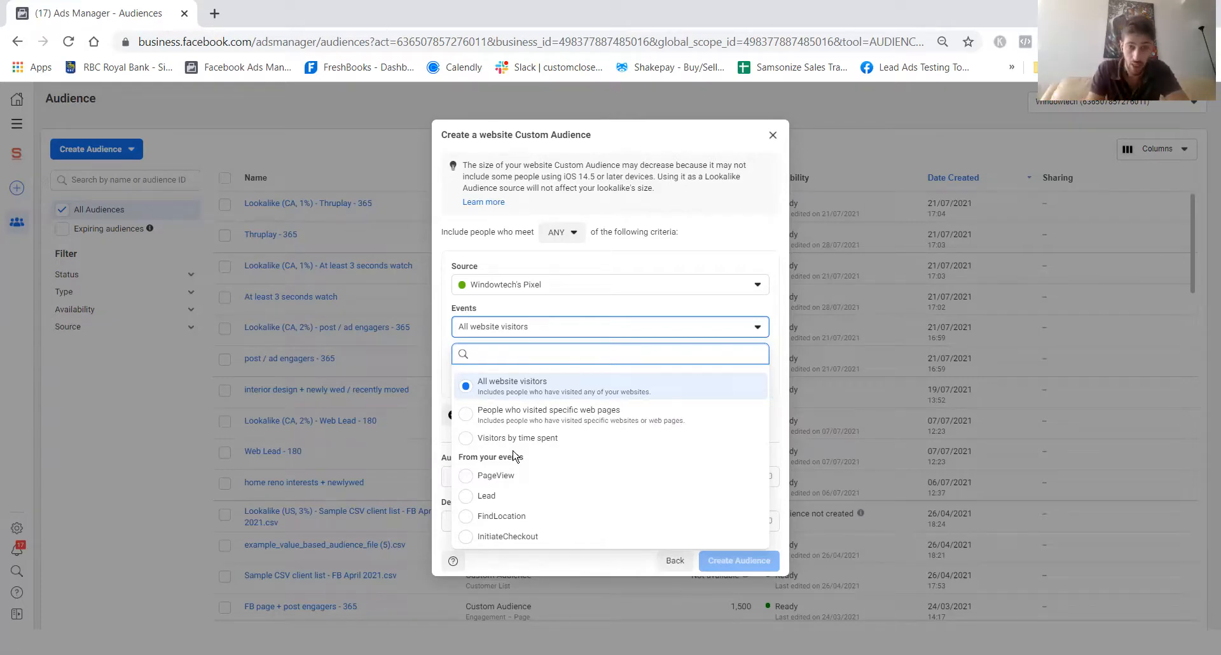
left_click(526, 392)
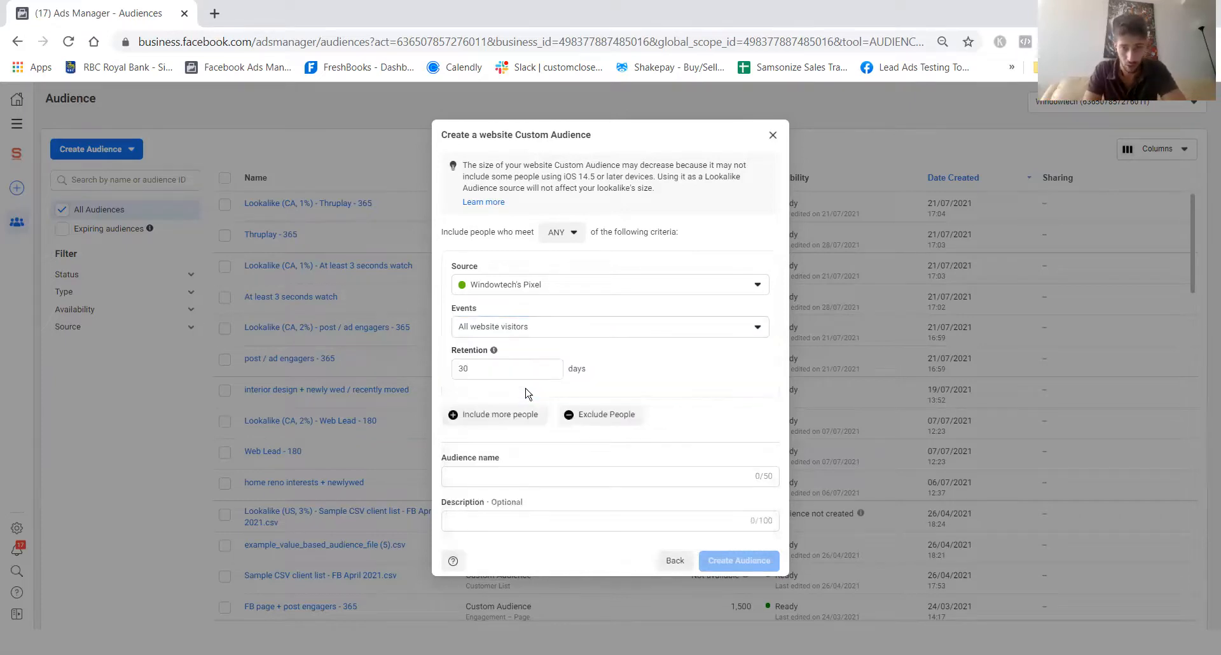
left_click_drag(497, 371, 361, 365)
type("180")
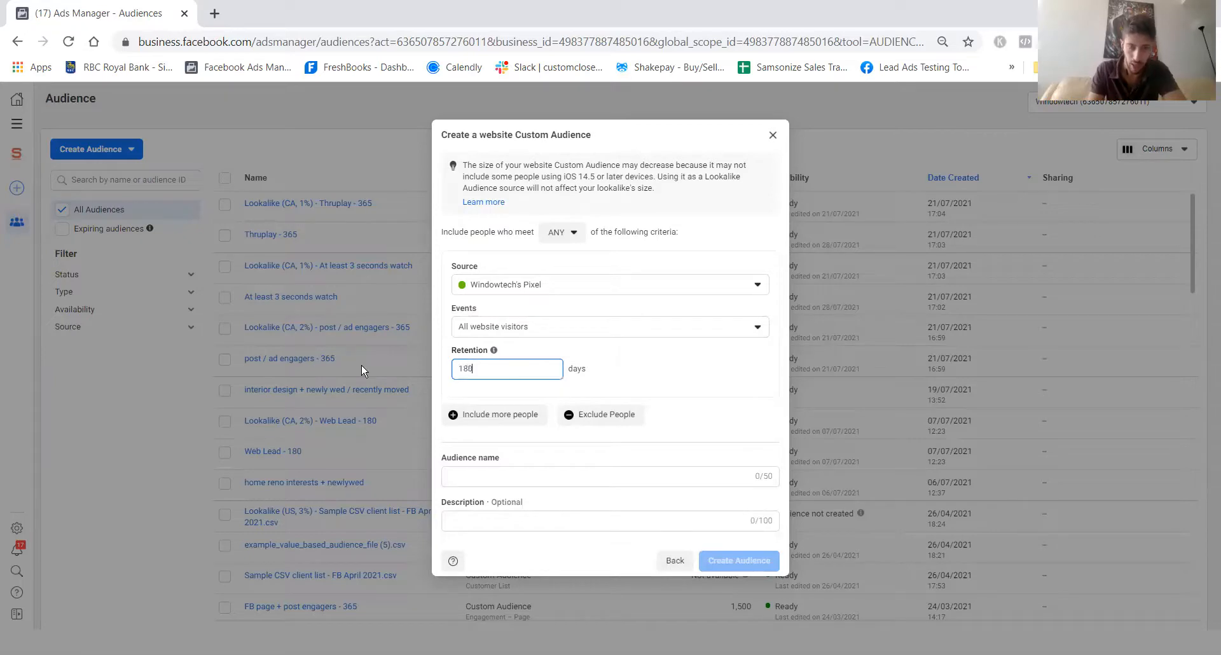
left_click(639, 386)
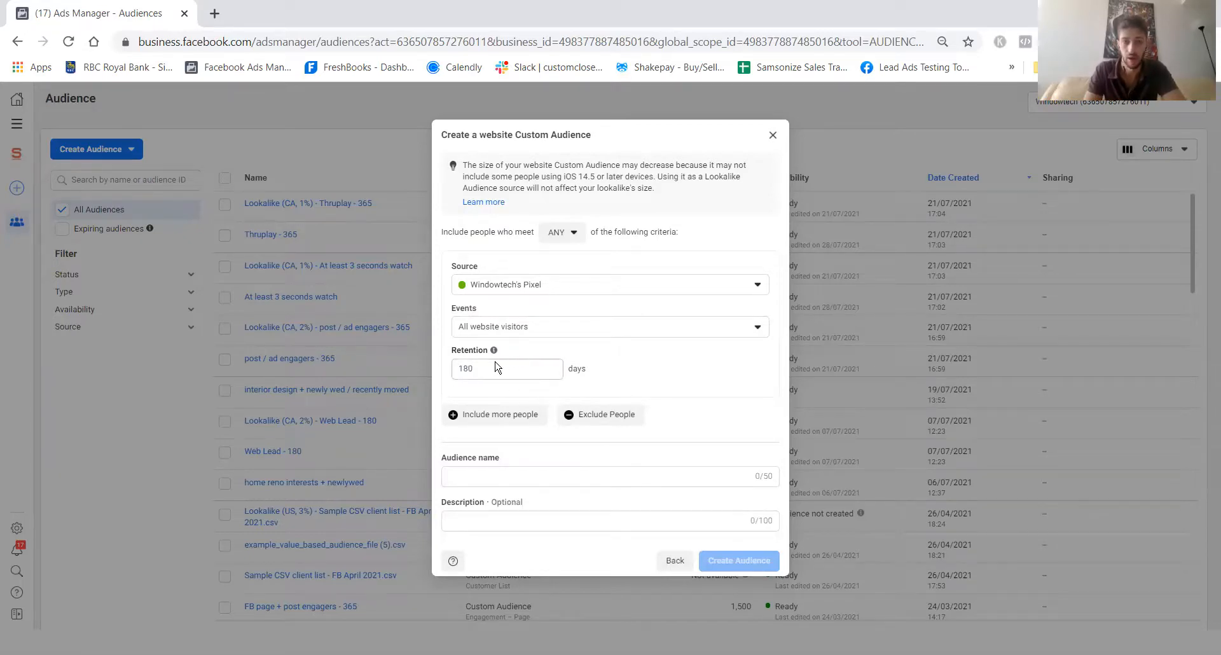
Try a retention of 365 days for the website audience, then set it back to 180 days.
mouse_move(493, 356)
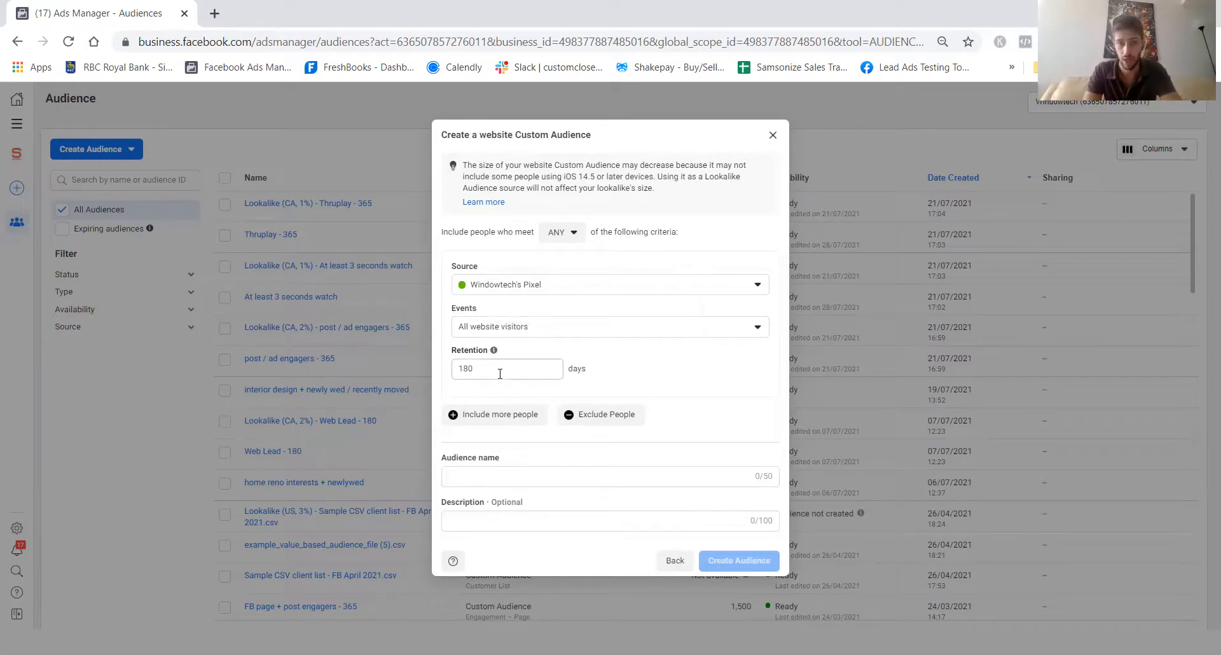
left_click_drag(500, 373, 449, 389)
type("3")
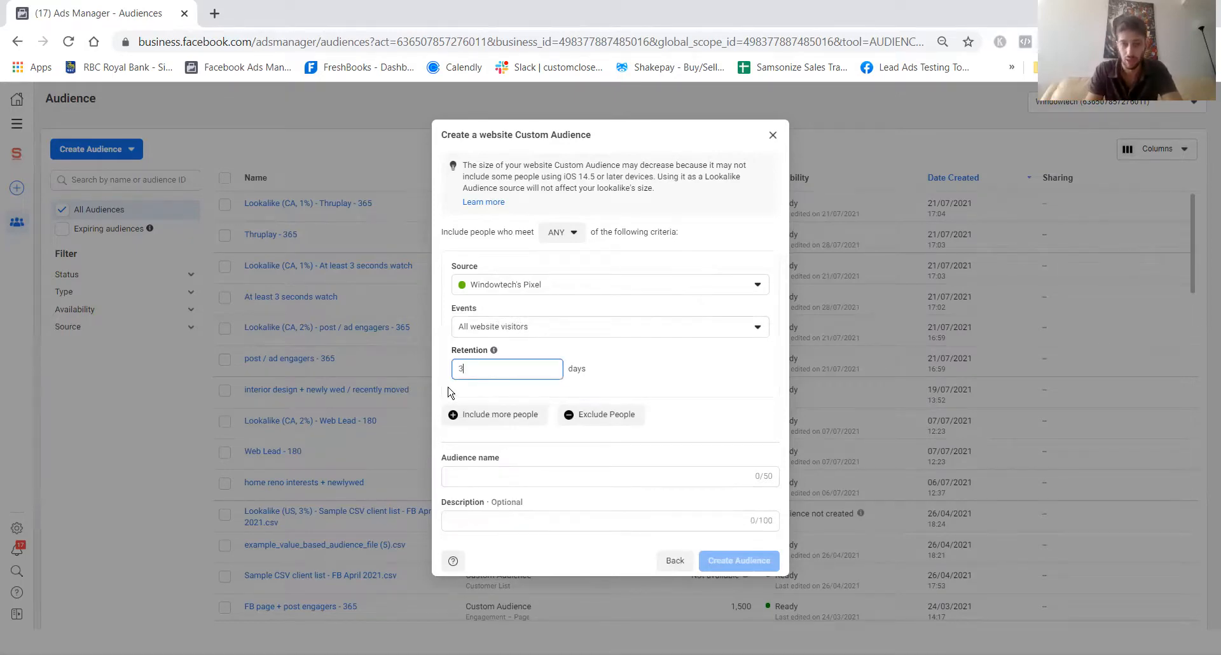
type("62")
key("BackSpace")
key("BackSpace")
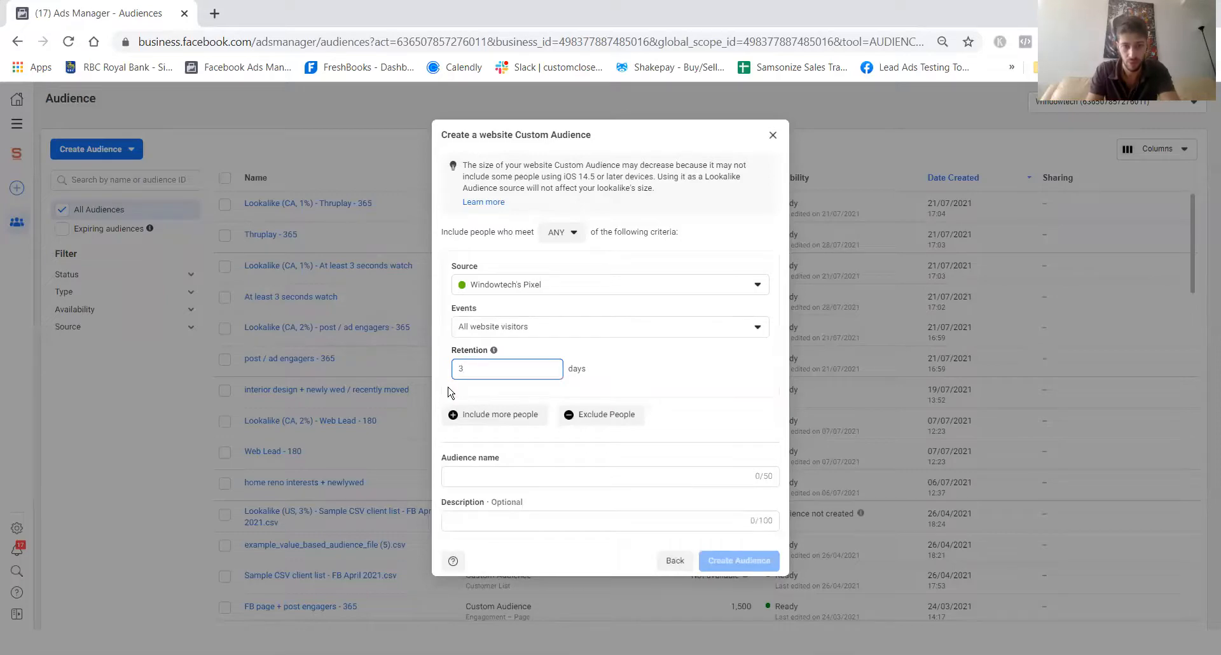
type("65")
key("BackSpace")
key("BackSpace")
key("BackSpace")
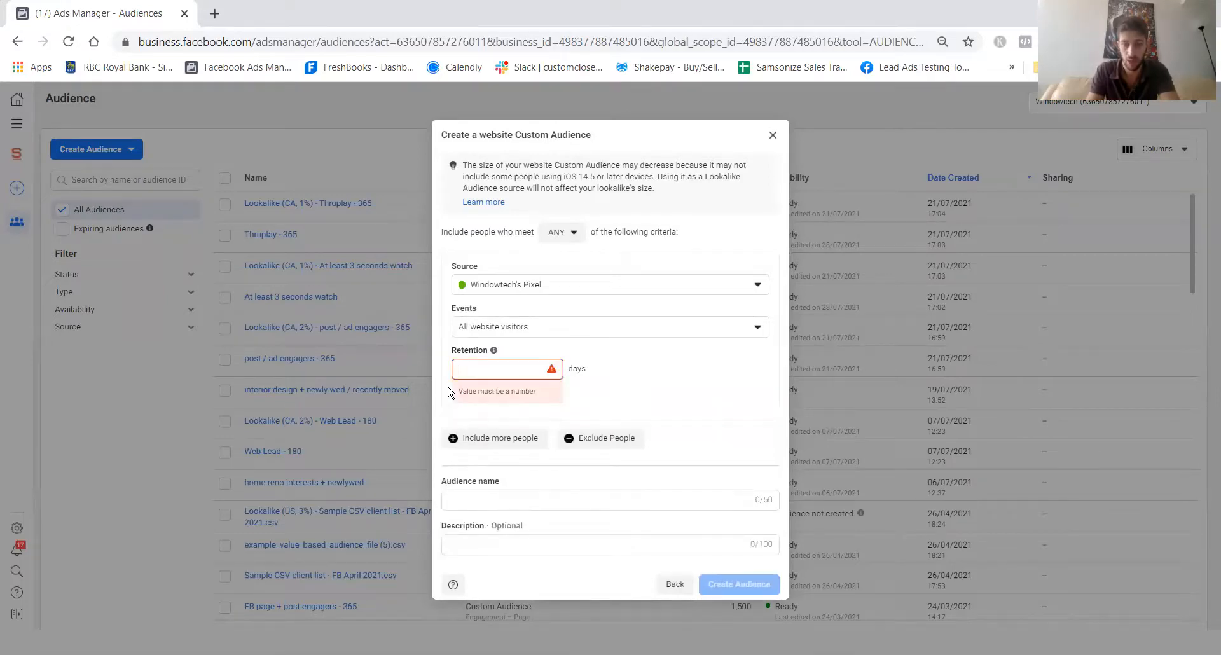
type("180")
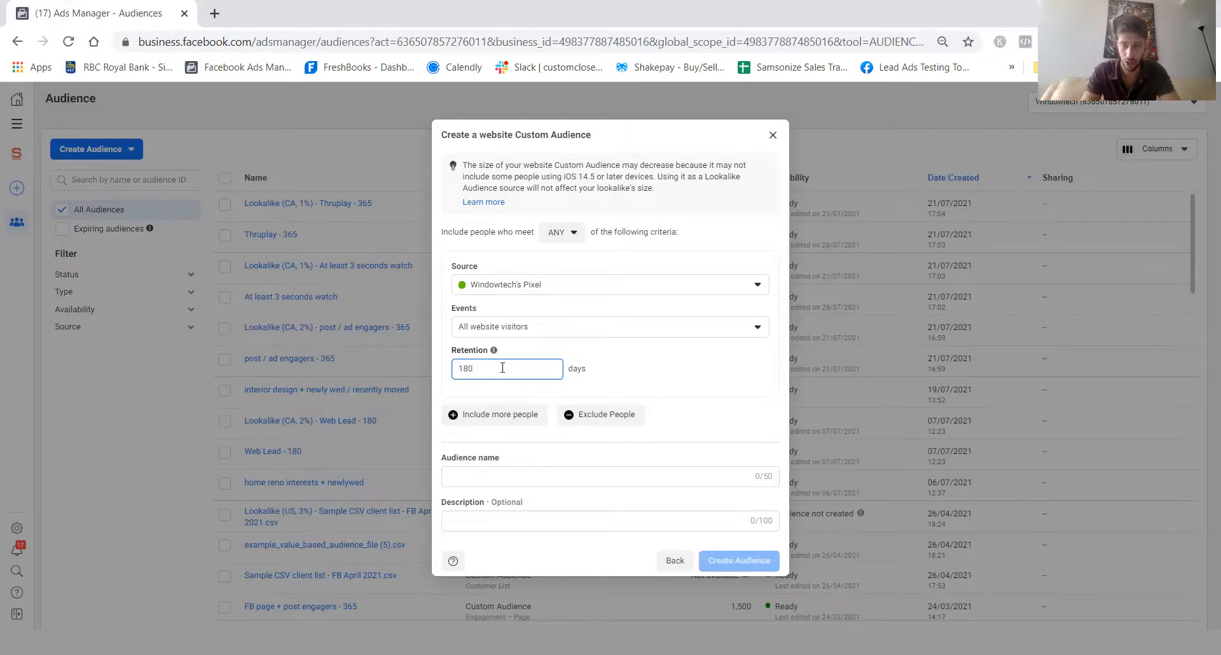
Name the website audience "website visitors - 180" and create it.
left_click(496, 478)
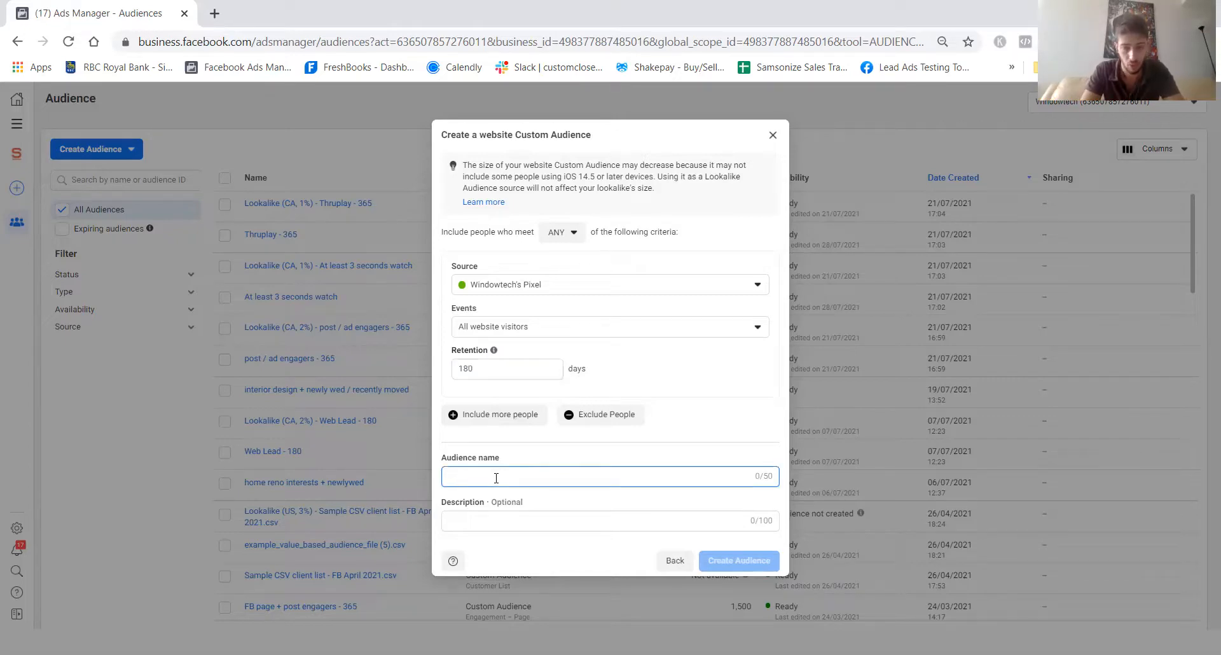
type("web")
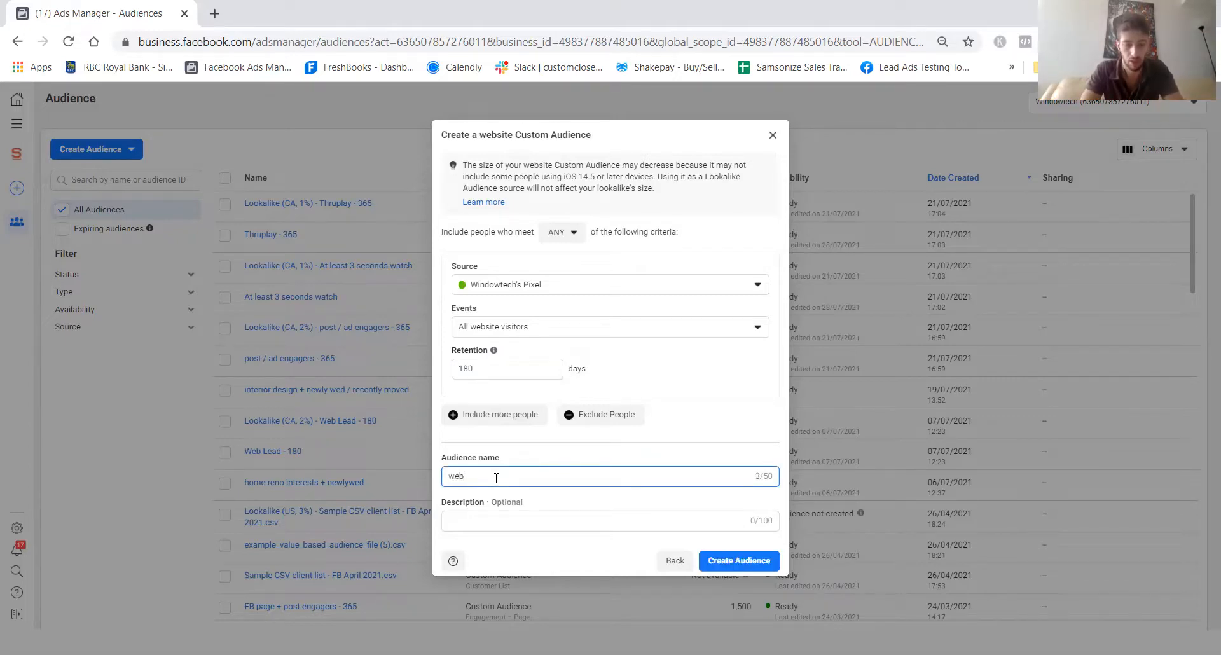
type("site visitors - ")
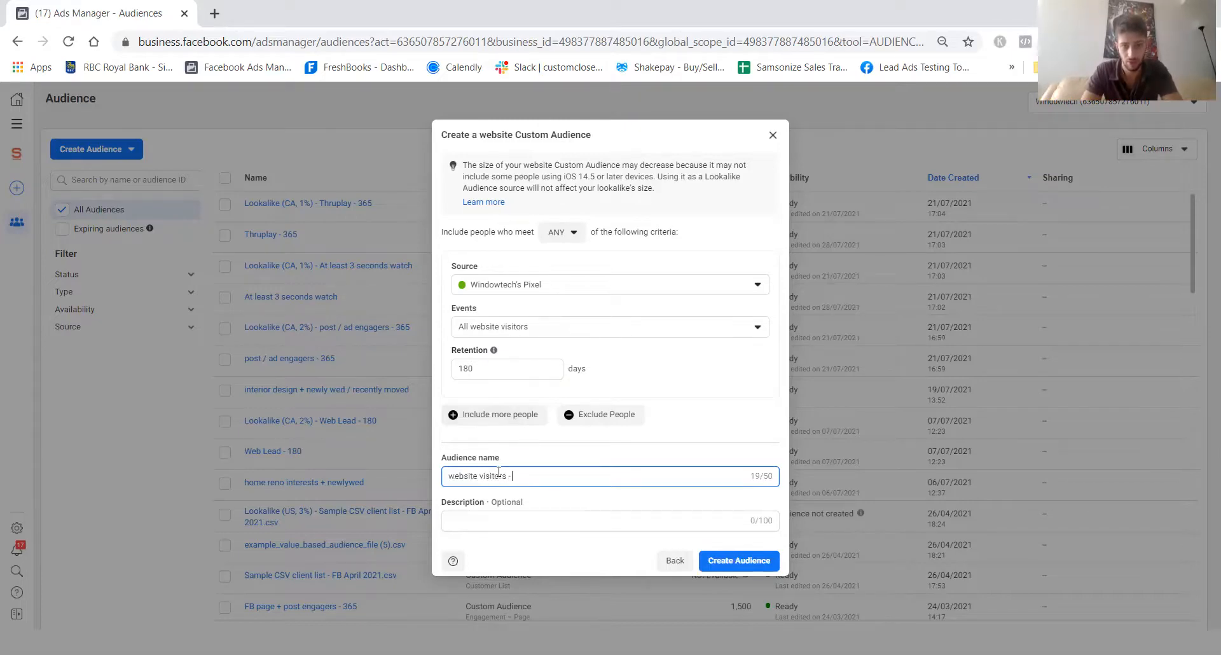
type("180")
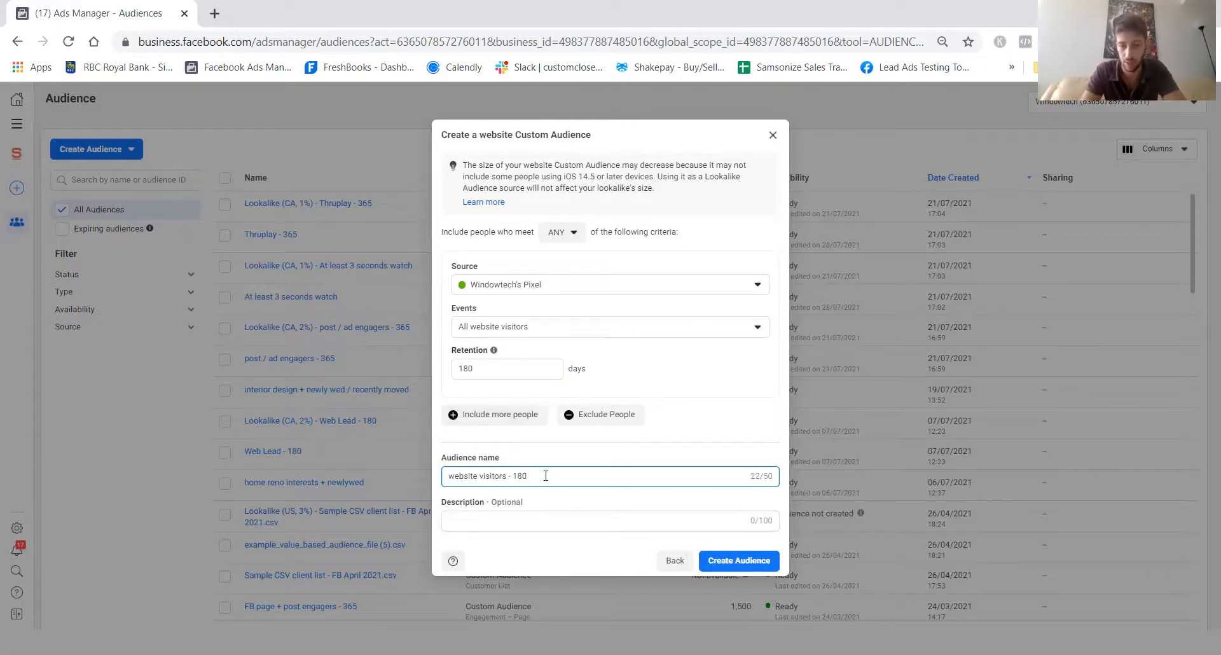
left_click(739, 561)
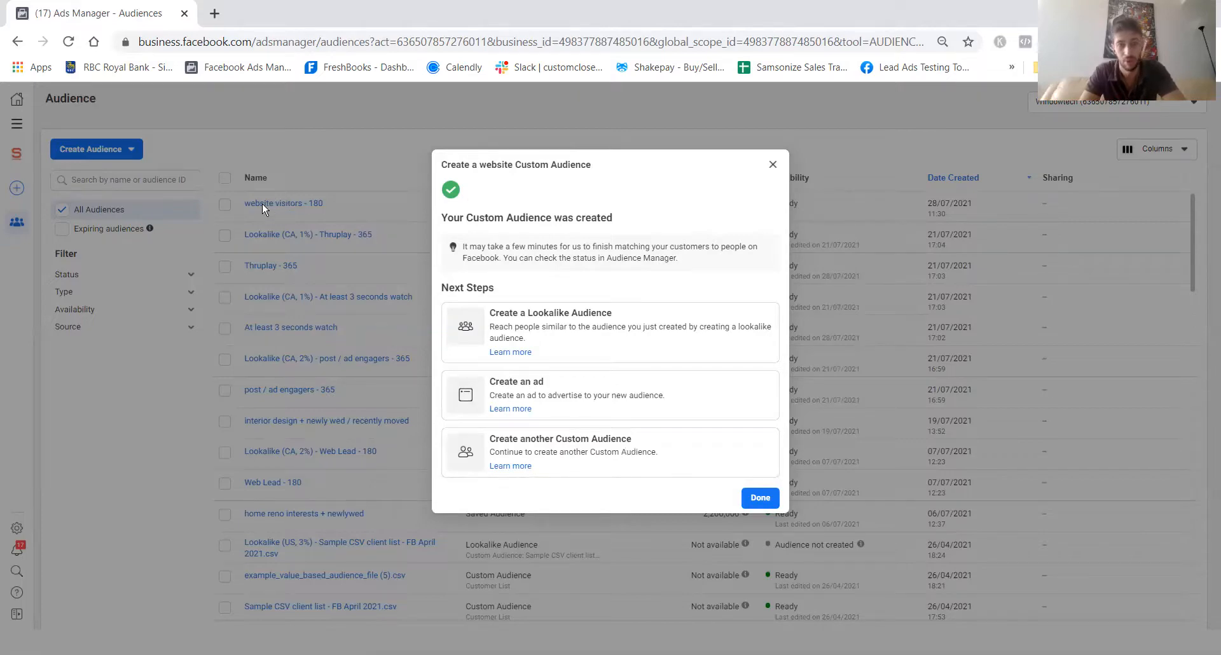
Start another custom audience with Facebook Page as its source.
left_click(615, 443)
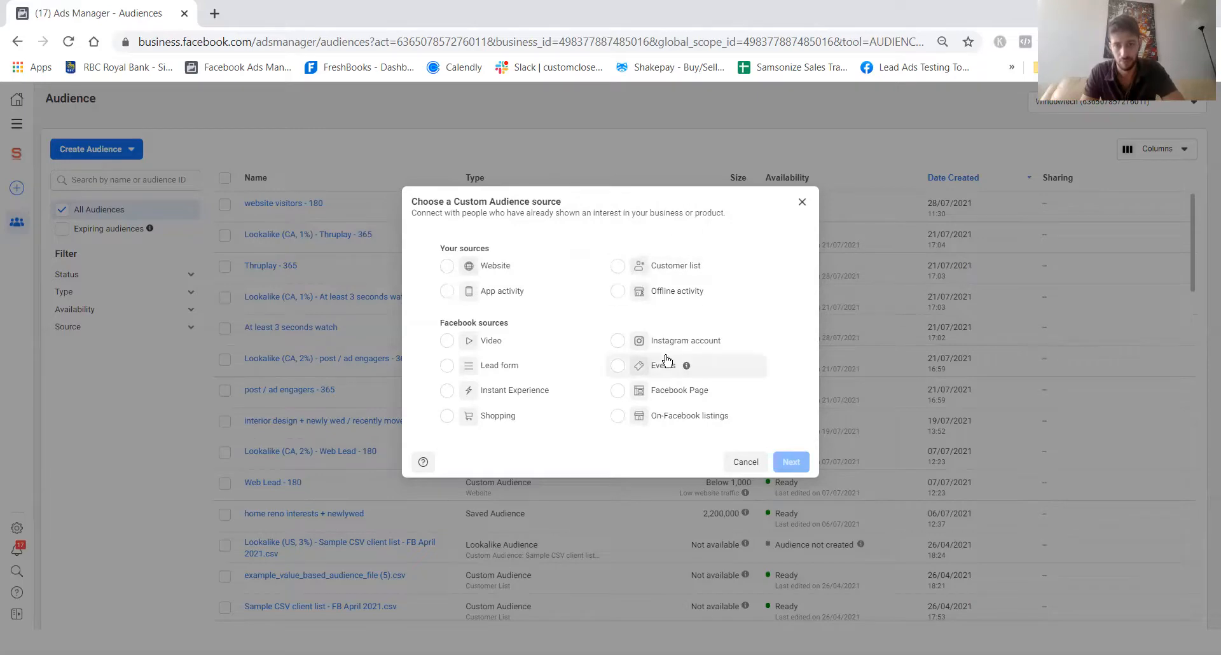
left_click(619, 391)
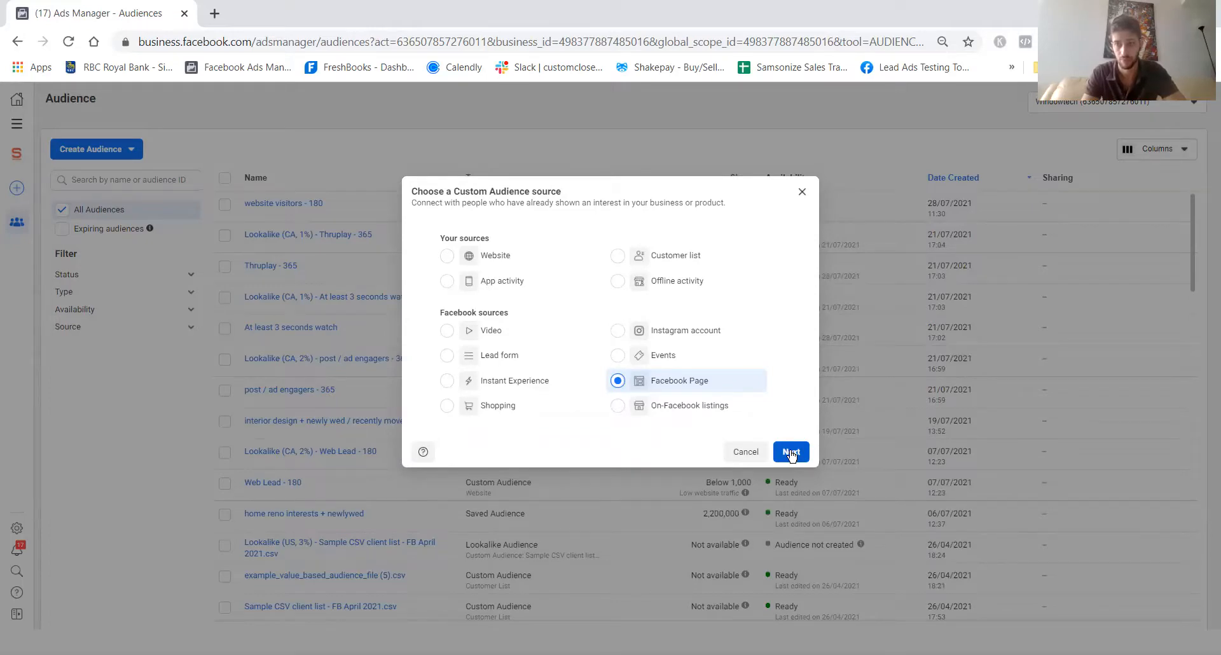
left_click(791, 452)
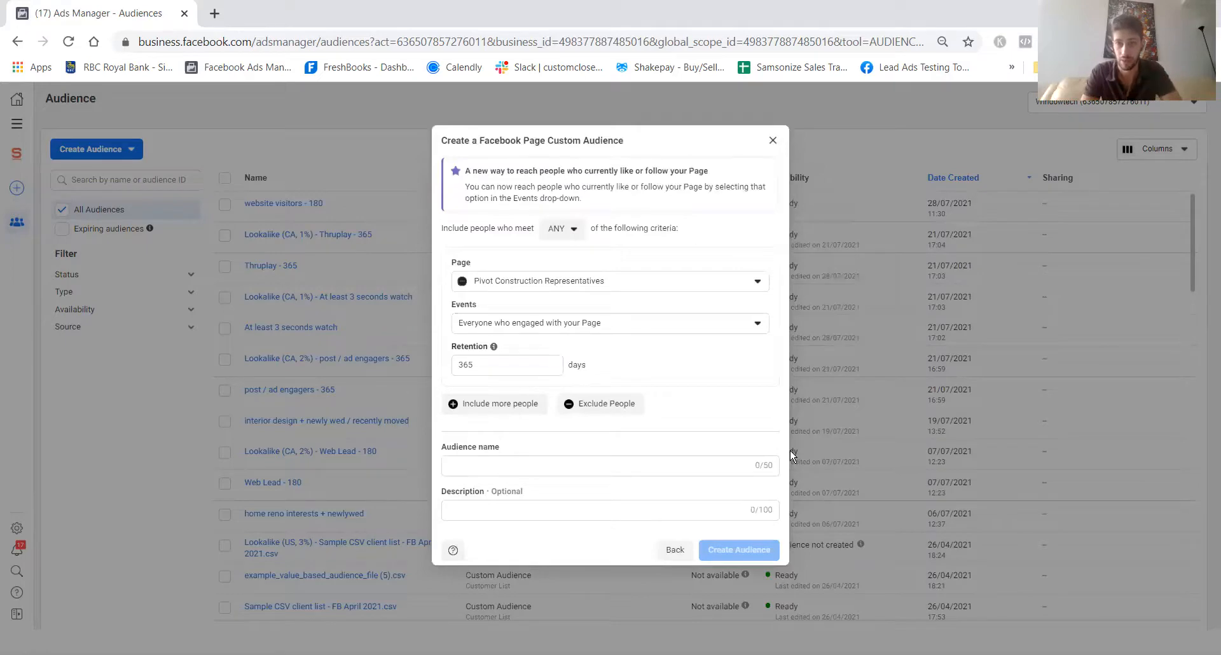
Set the Facebook Page audience's event to People who engaged with any post or ad.
left_click(521, 320)
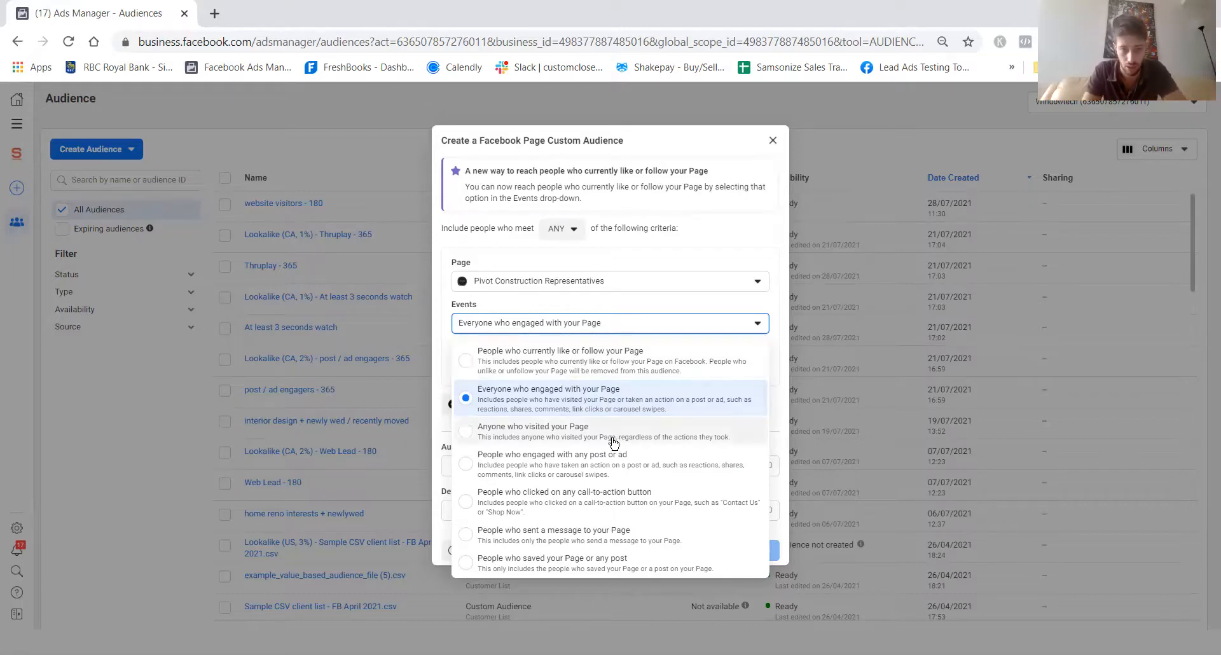
left_click(638, 471)
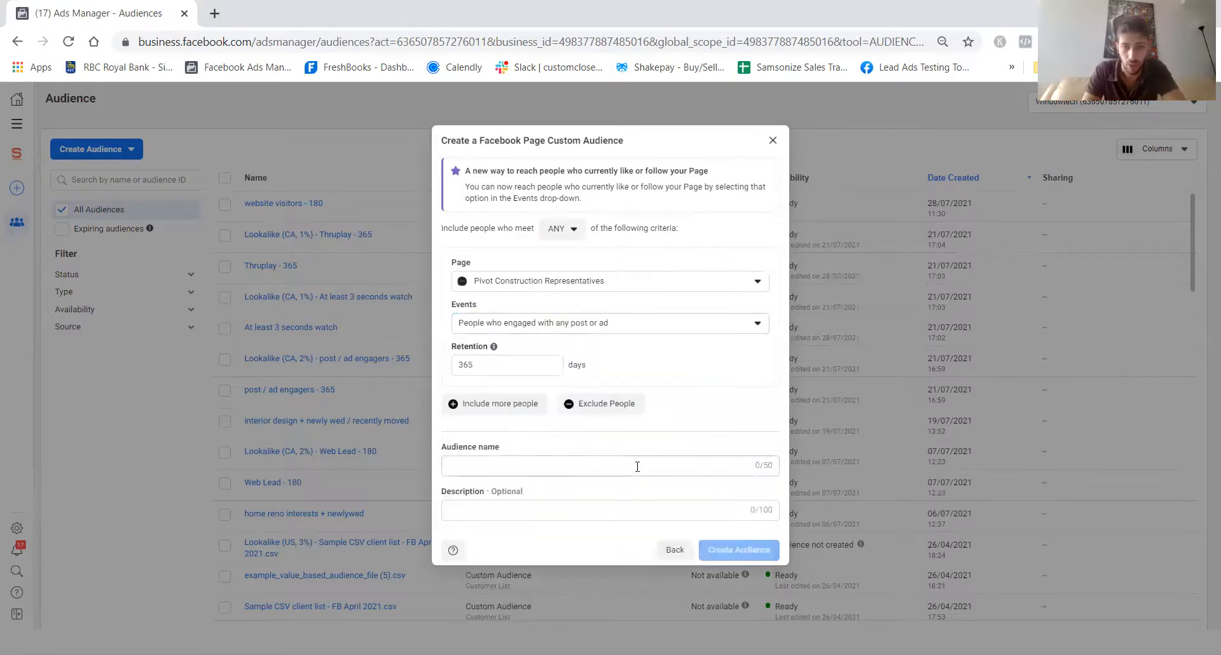
left_click(601, 328)
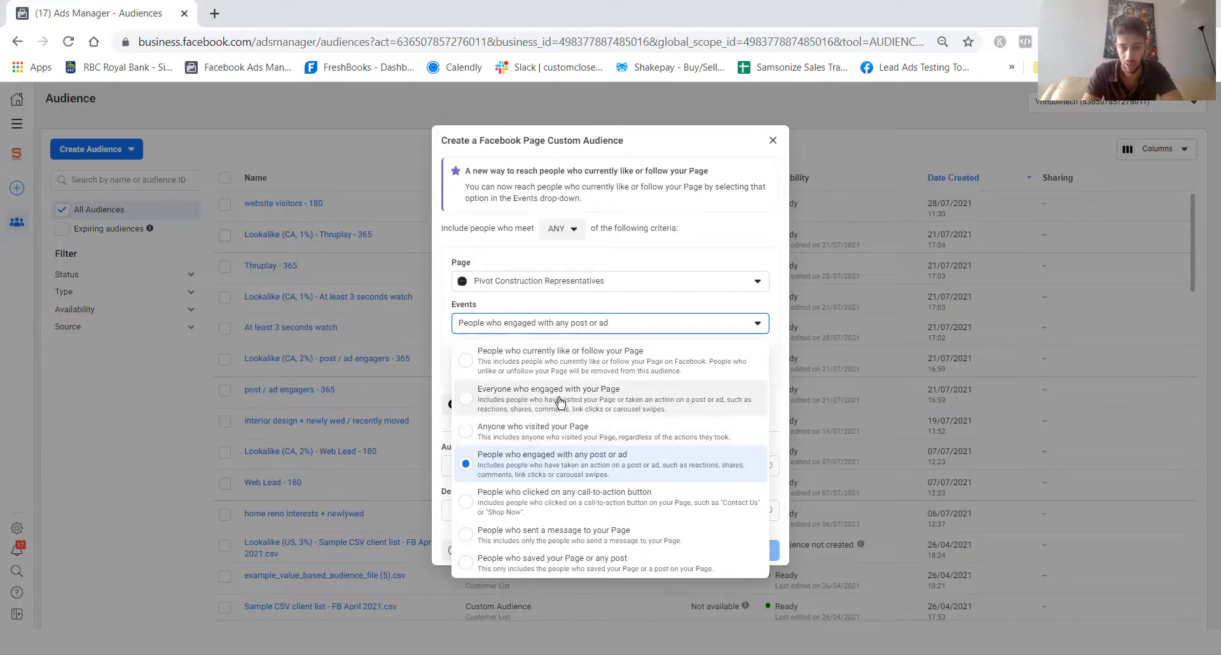
left_click(657, 306)
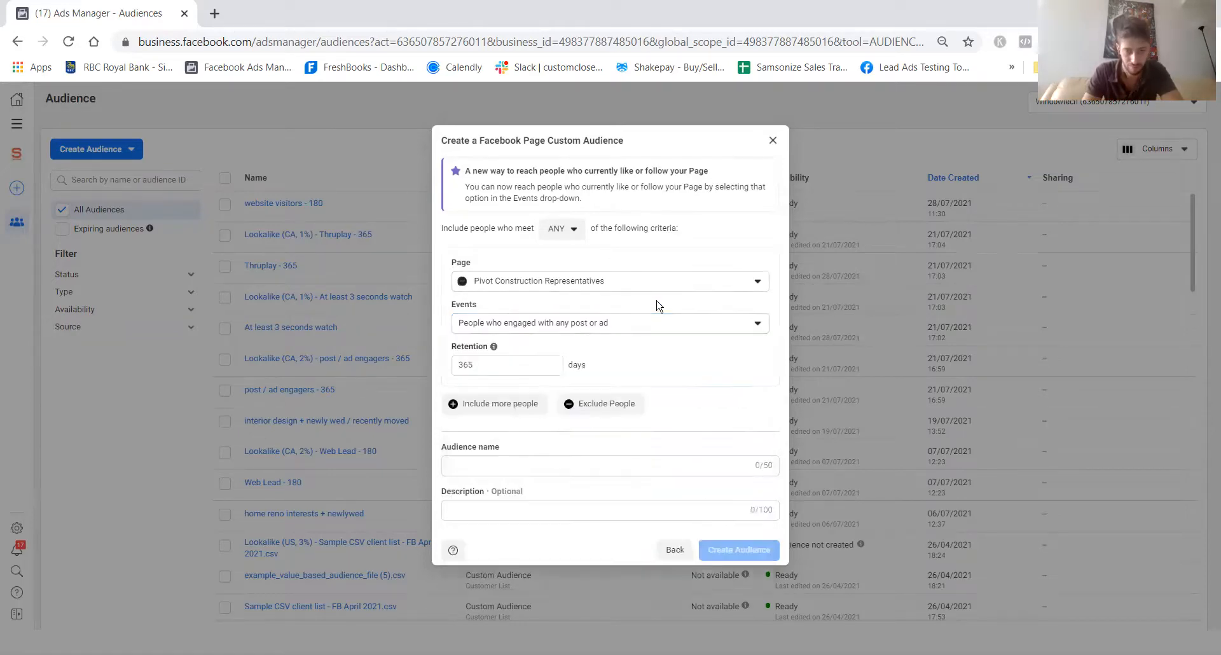
Name the Facebook Page audience "fb engagement - 365", then discard it without creating it.
left_click(480, 366)
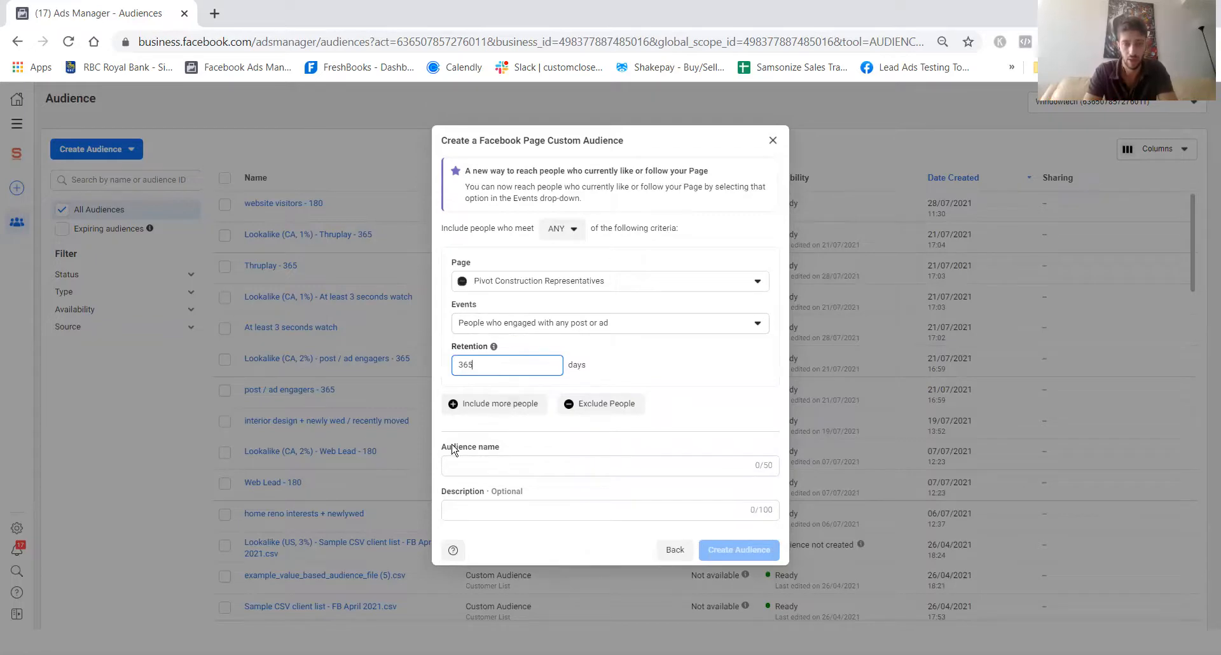
left_click(468, 465)
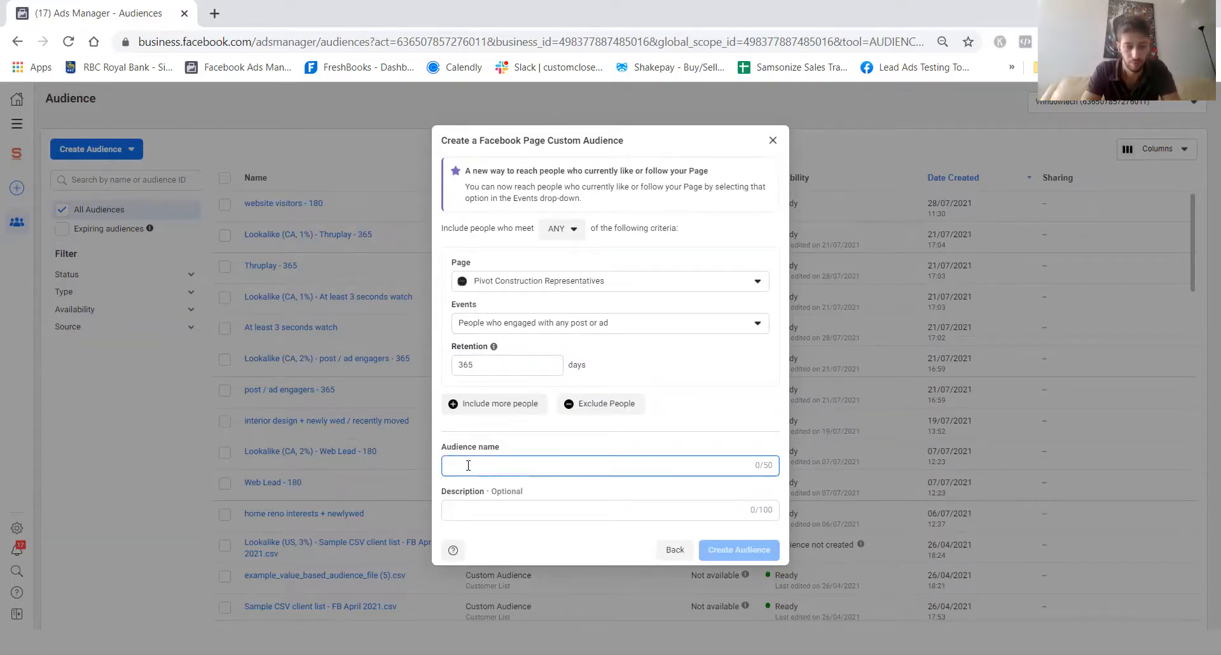
type("fb engagement - ")
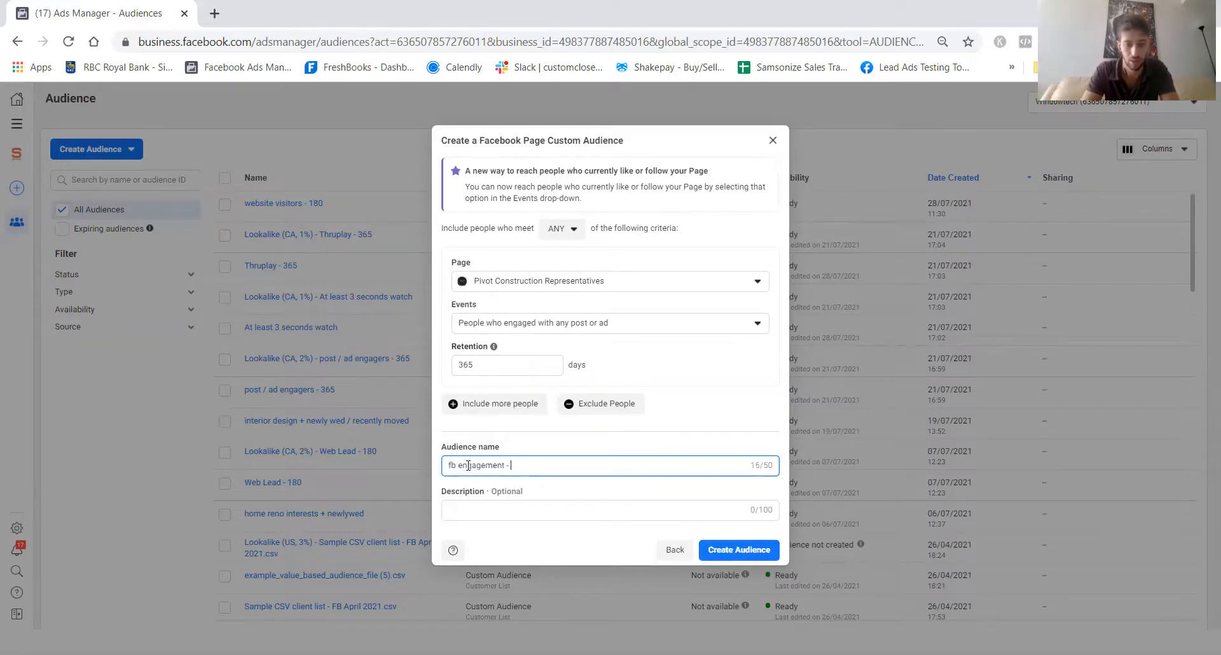
type("365")
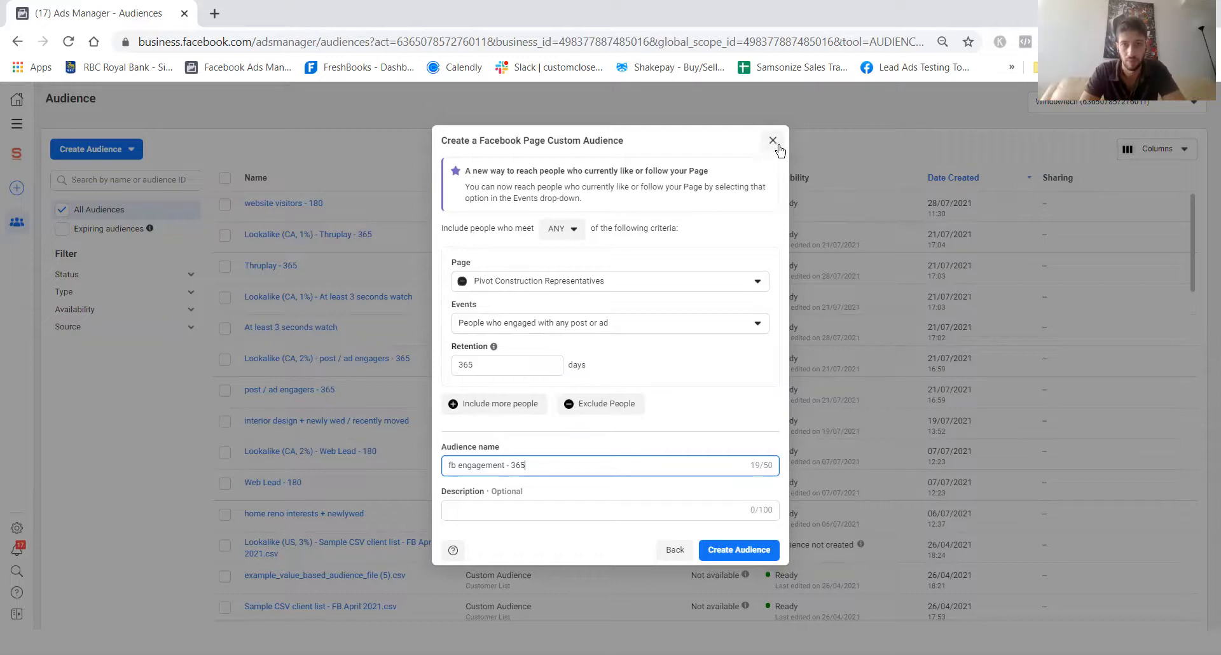
left_click(687, 281)
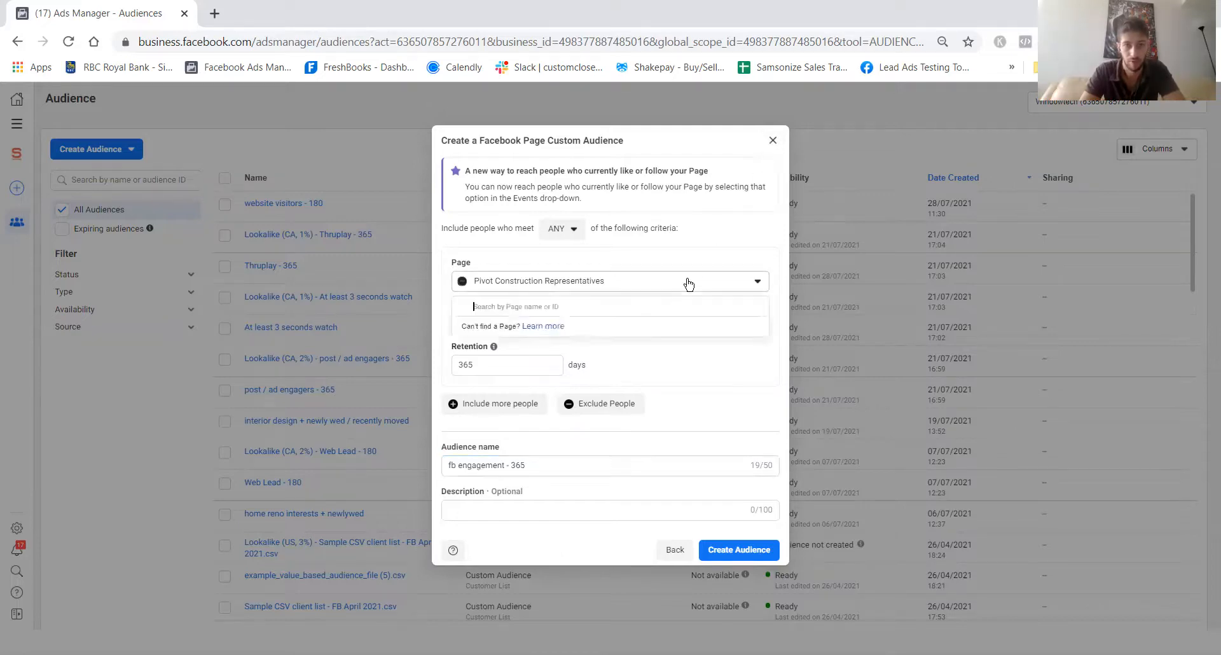
left_click(772, 140)
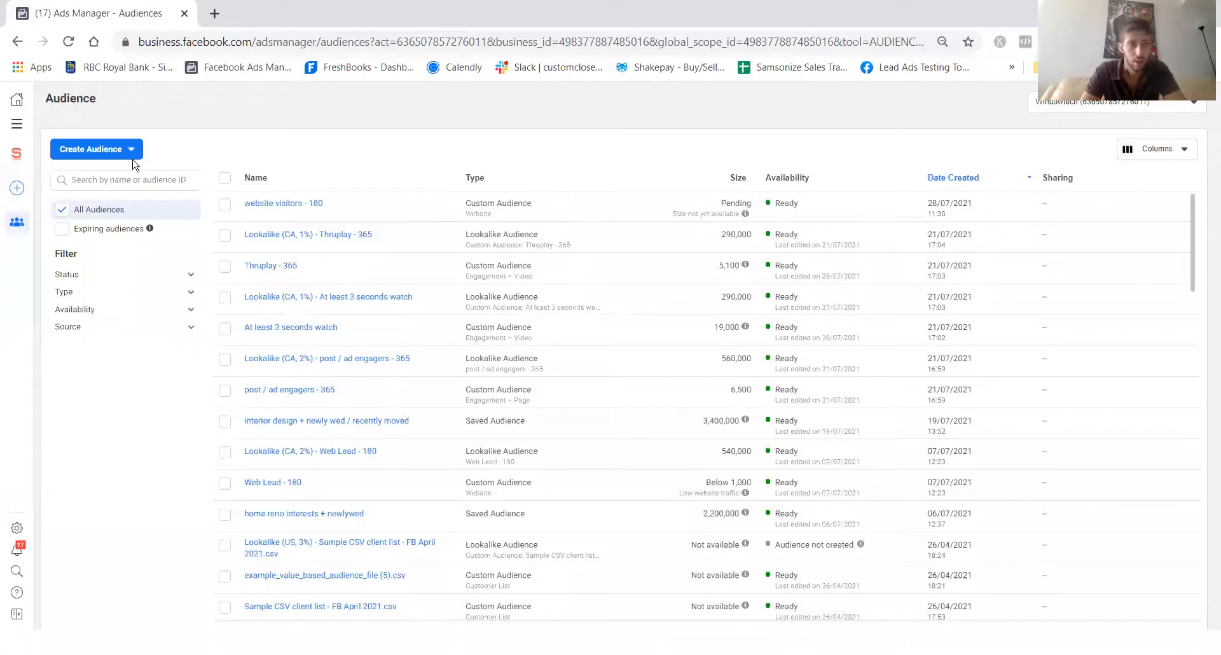
Start another custom audience with Lead form as its source.
left_click(104, 155)
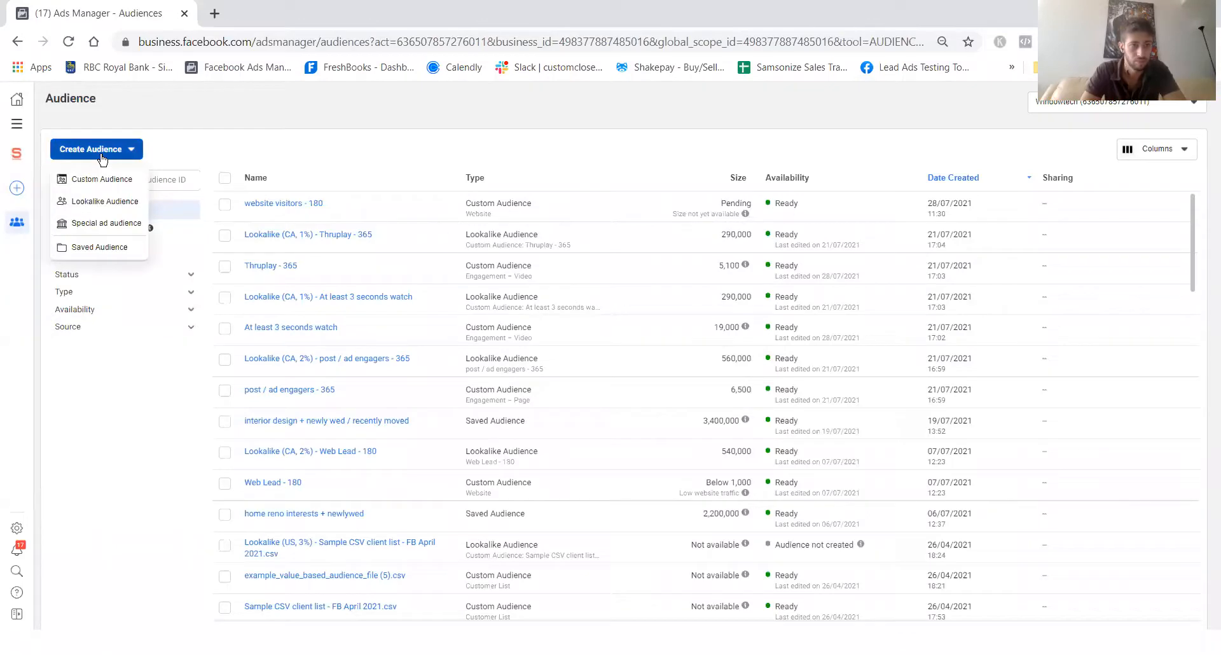
left_click(116, 185)
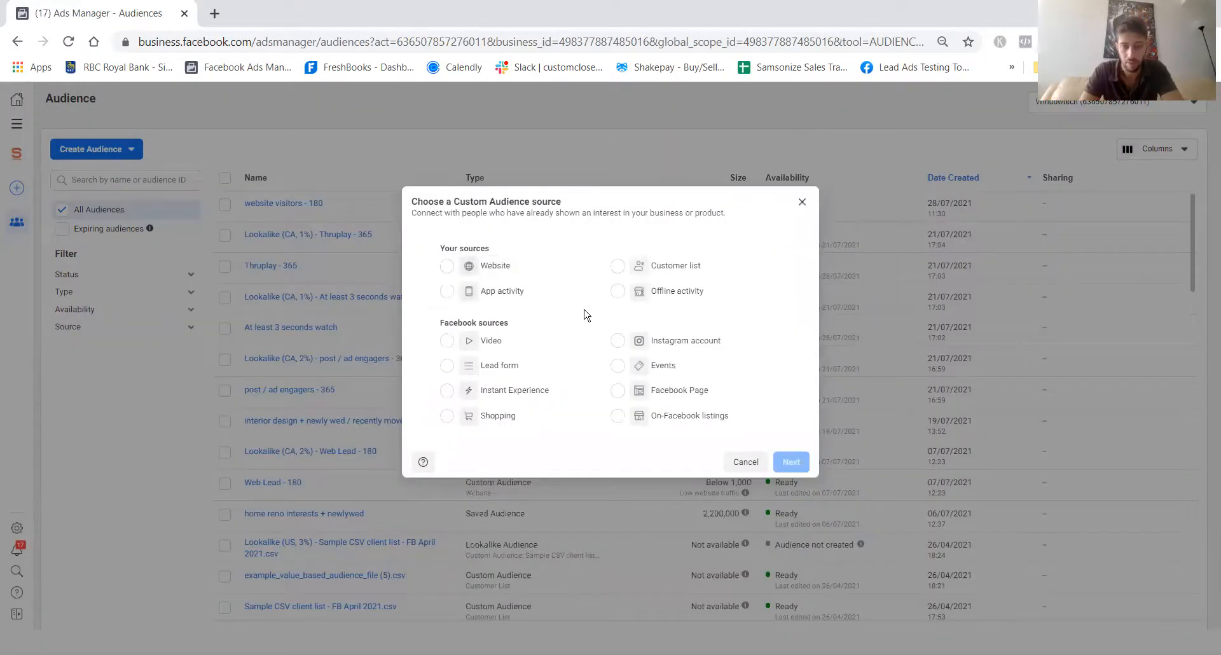
left_click(446, 367)
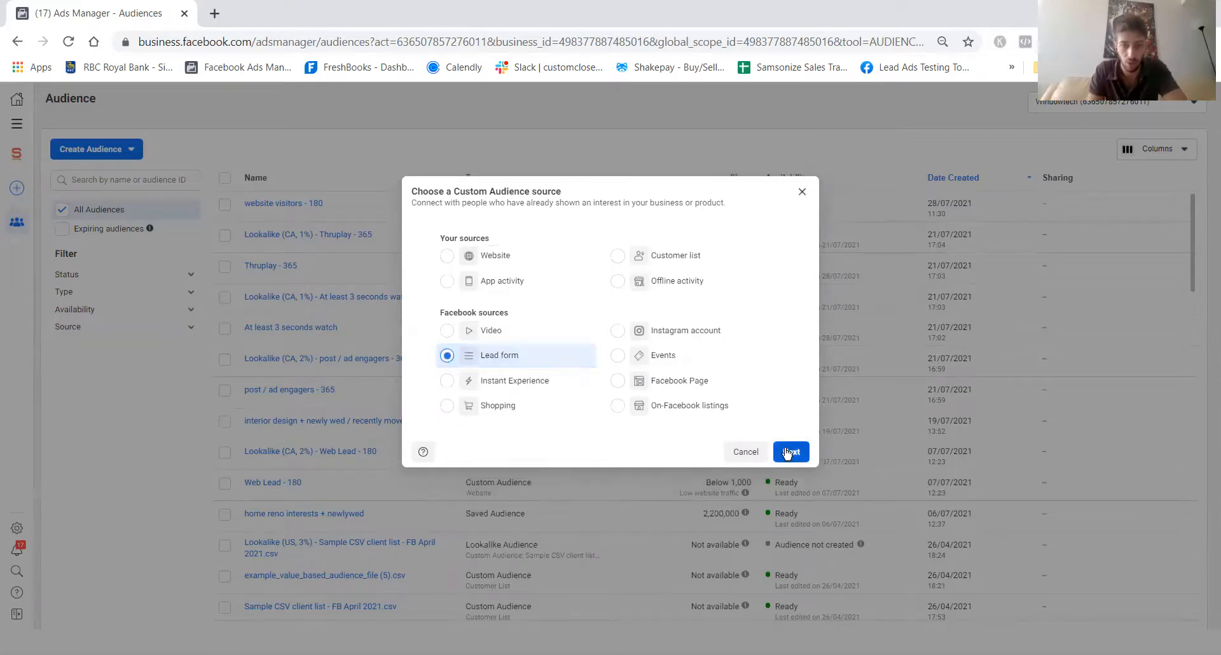
left_click(789, 453)
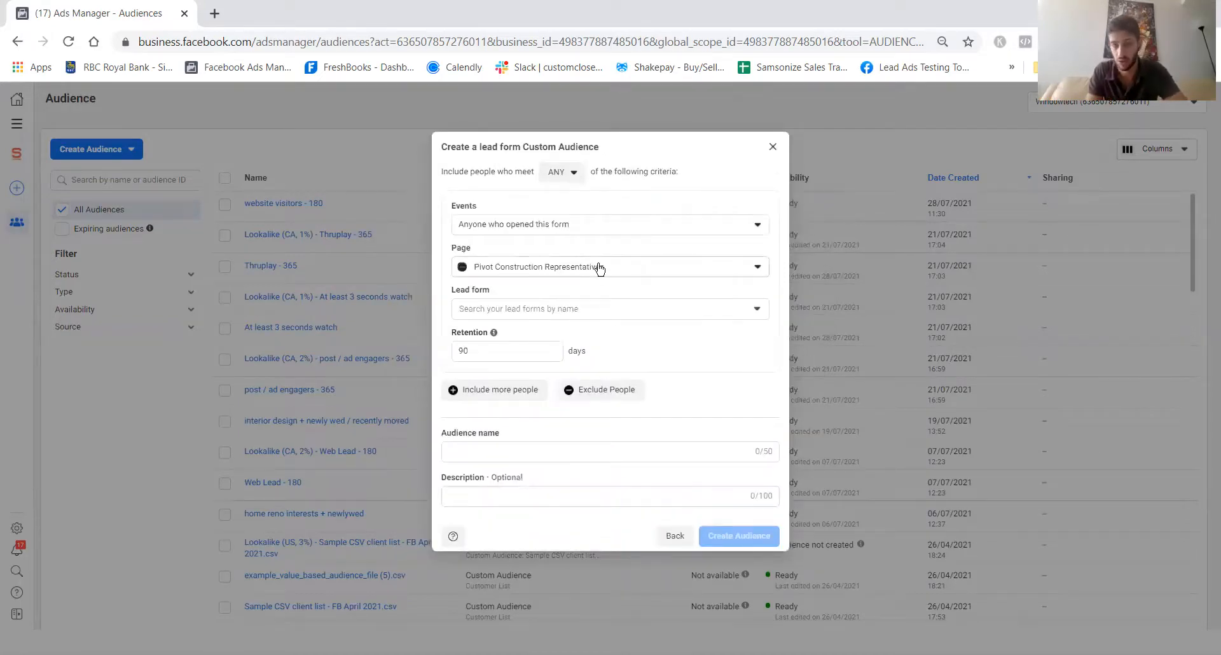
Set the lead form audience's event to People who opened but didn't submit form.
left_click(522, 232)
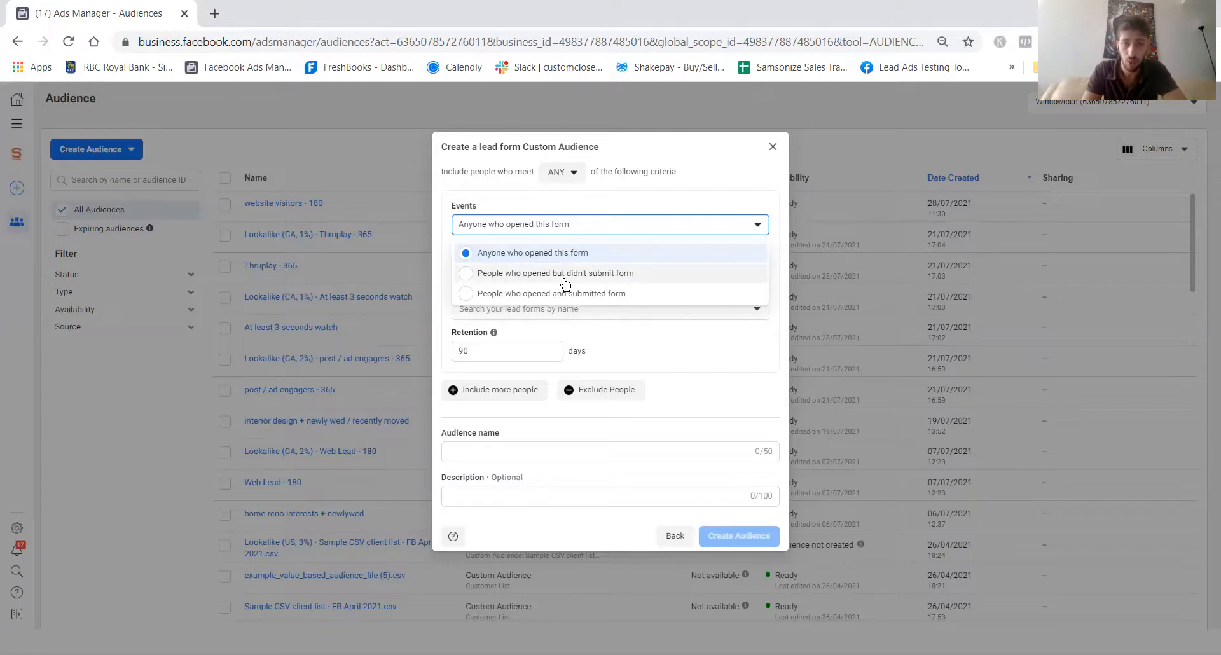
left_click(614, 283)
left_click(543, 224)
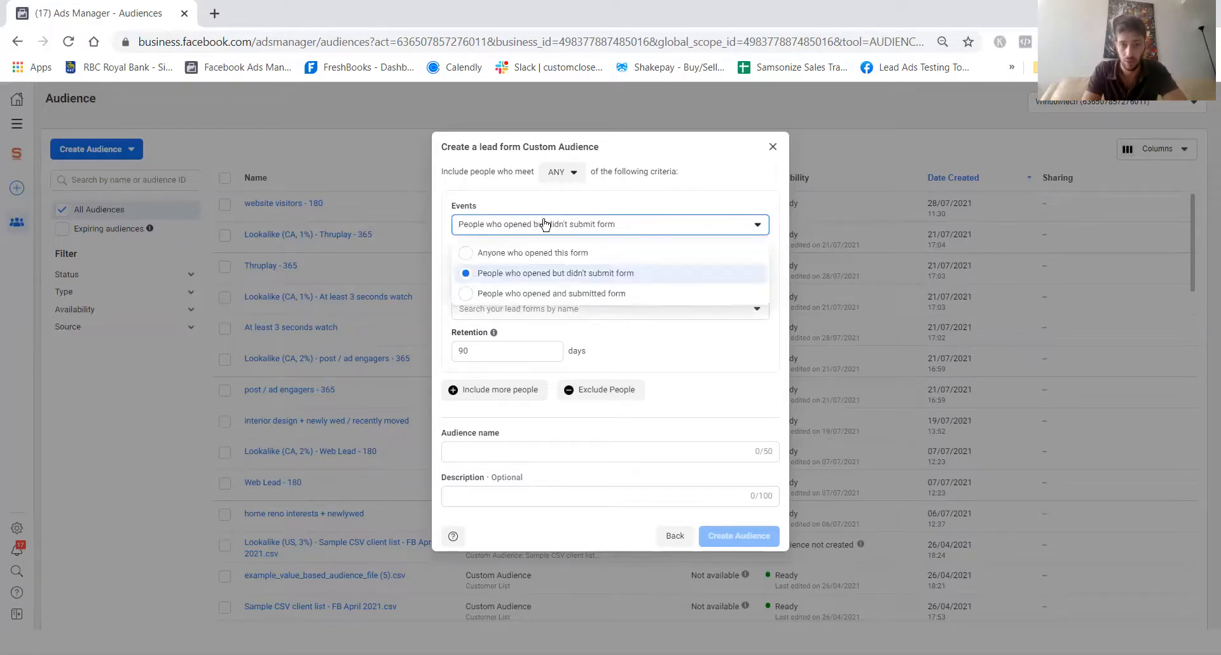
left_click(494, 297)
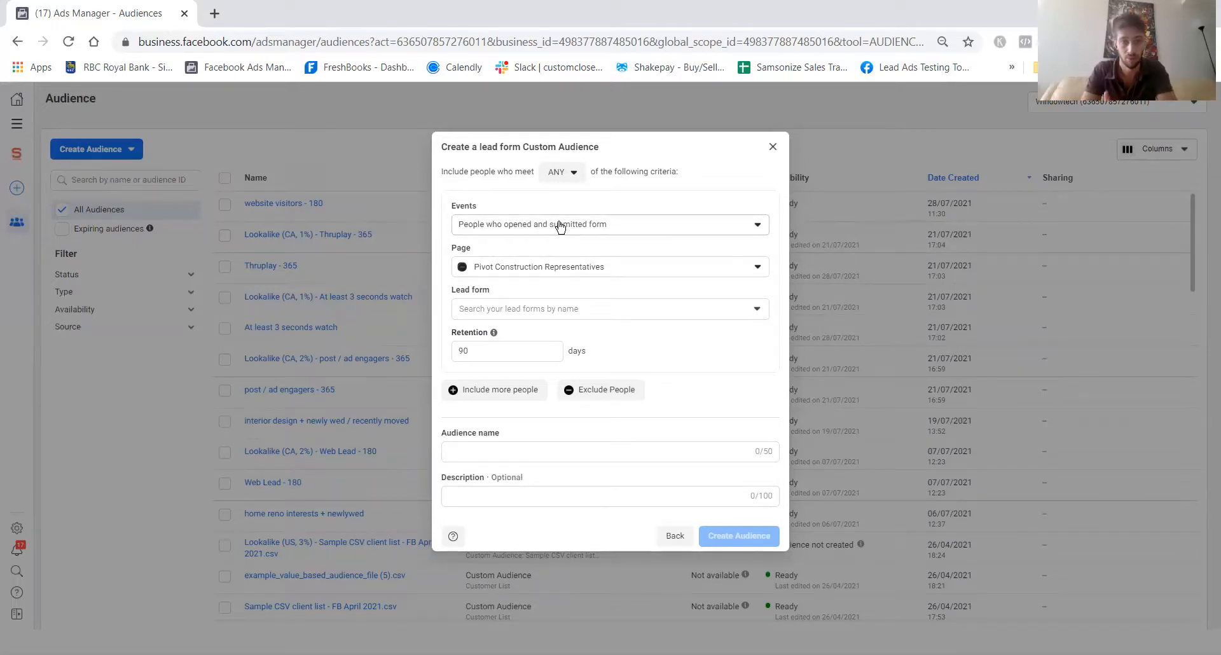
left_click(554, 225)
left_click(551, 273)
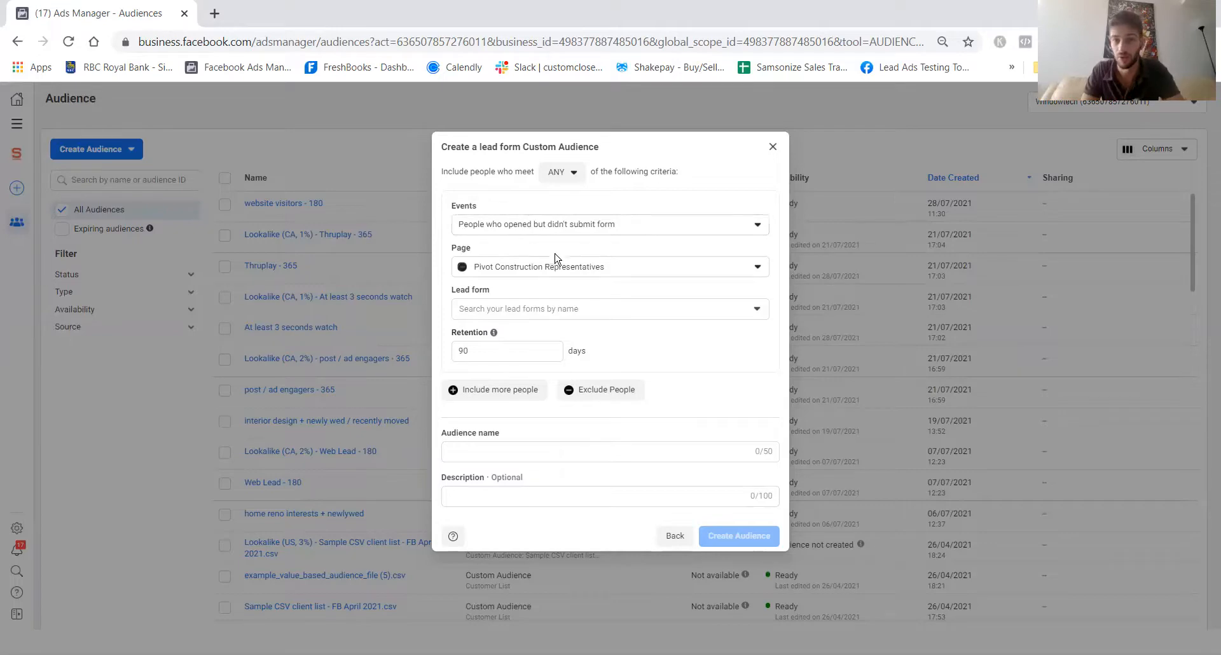
Search the Pages for "window" and set Windowtech as the lead form audience's Page.
left_click(518, 310)
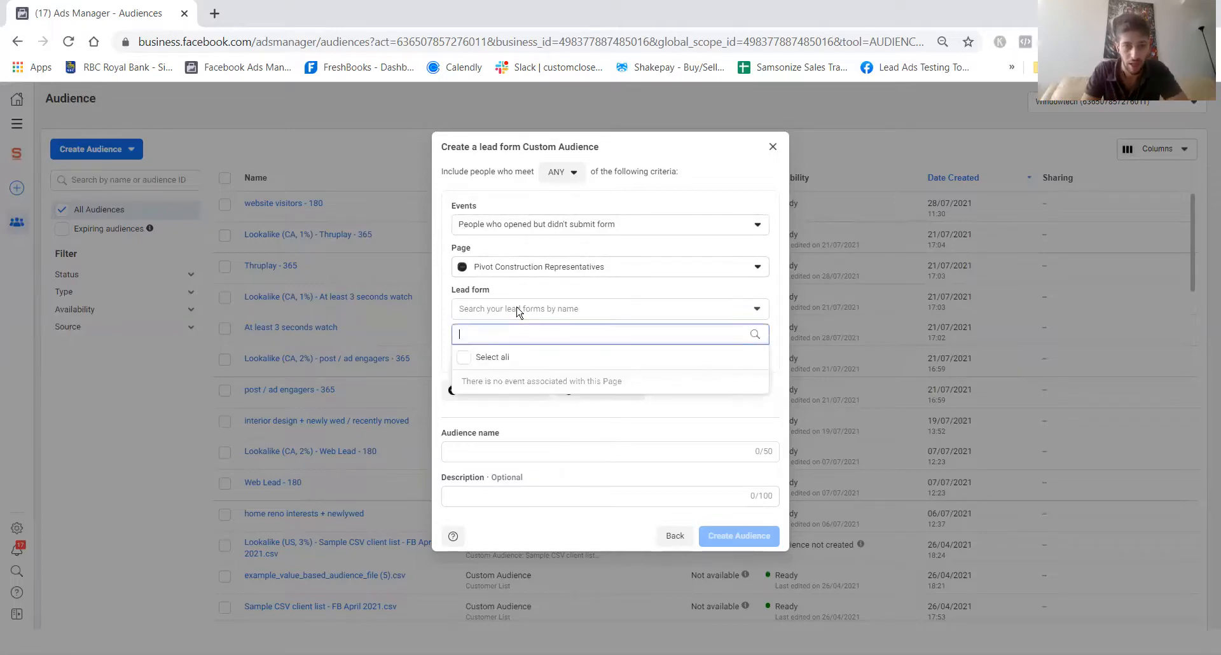
left_click(562, 271)
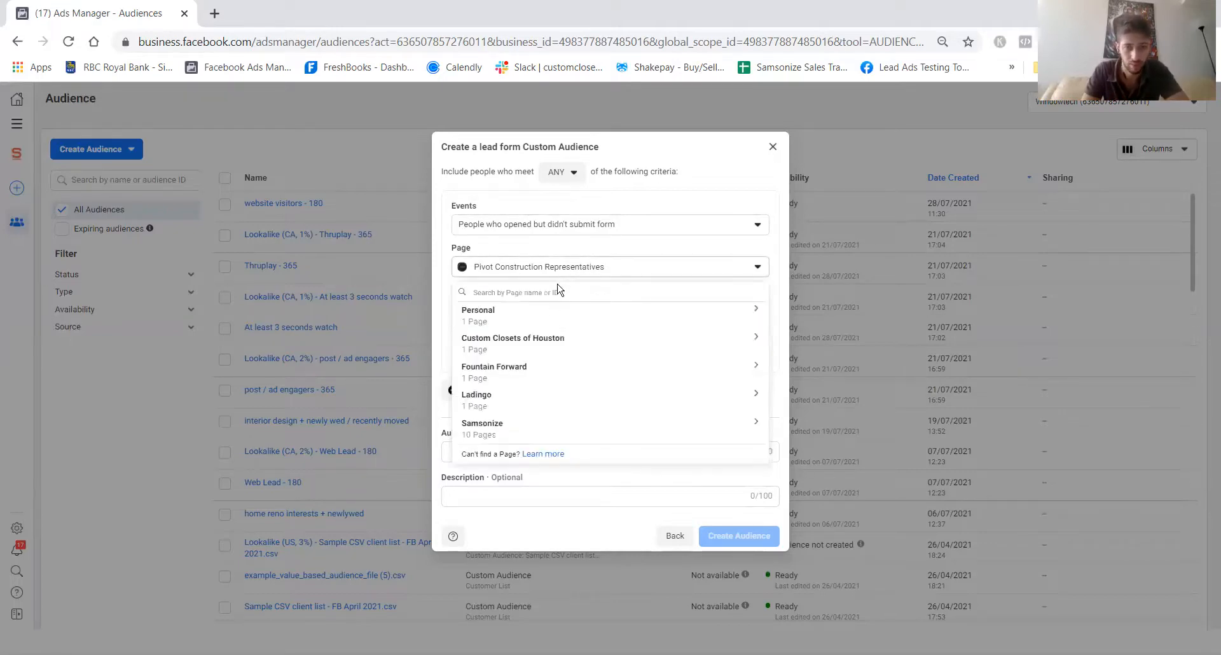
left_click(498, 292)
type("window")
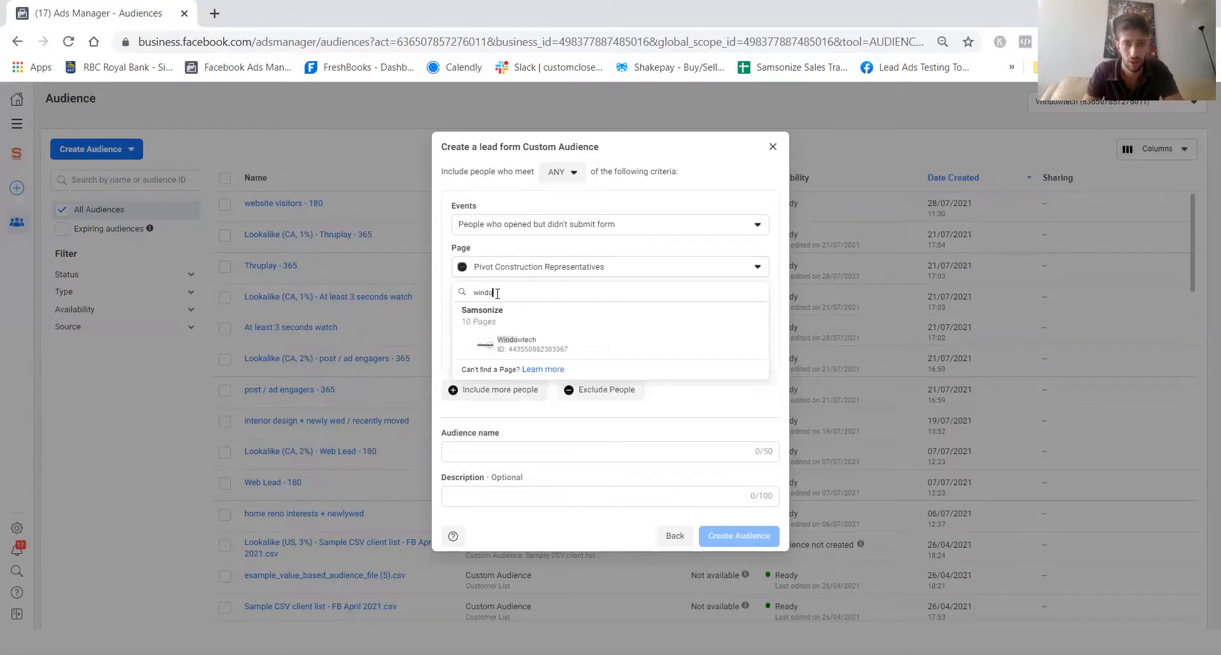
left_click(507, 346)
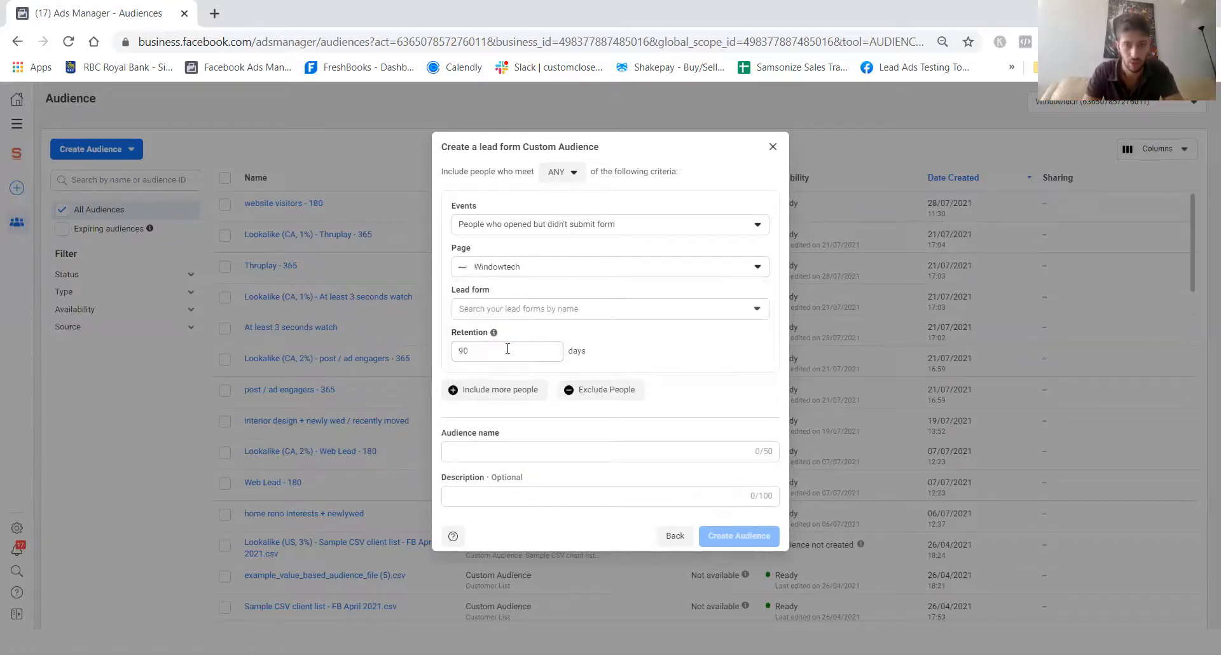
Select the lead form New Summer Sale 1 QQ form - July 2021-copy for the audience.
left_click(497, 309)
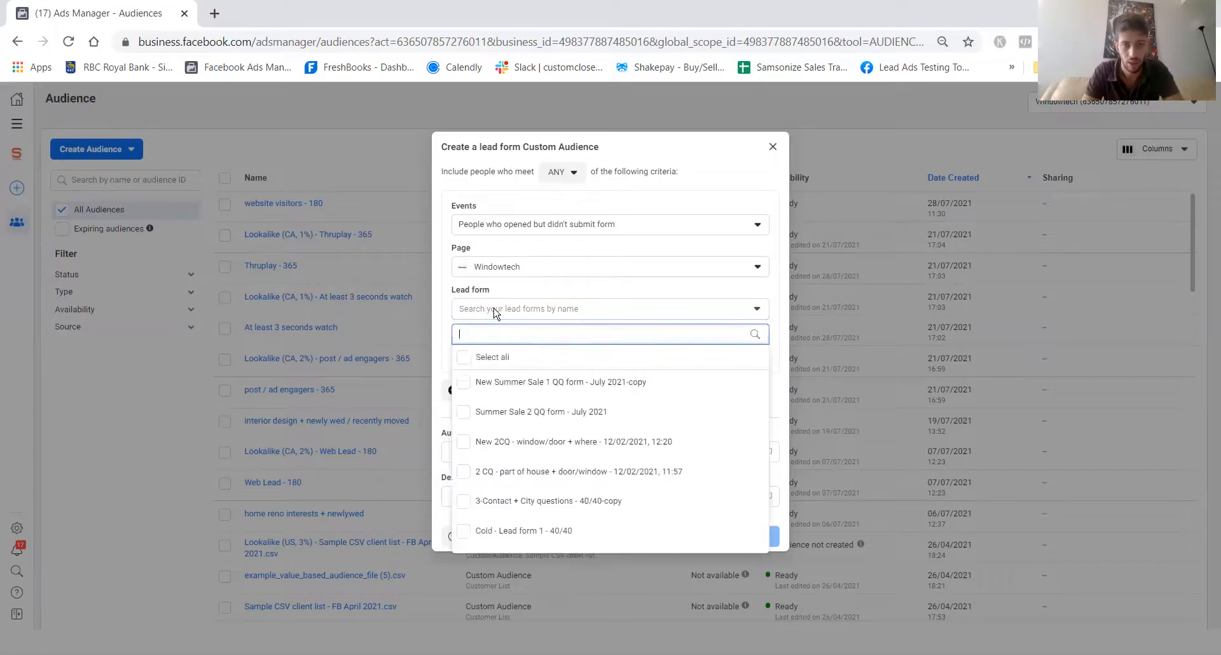
left_click(484, 384)
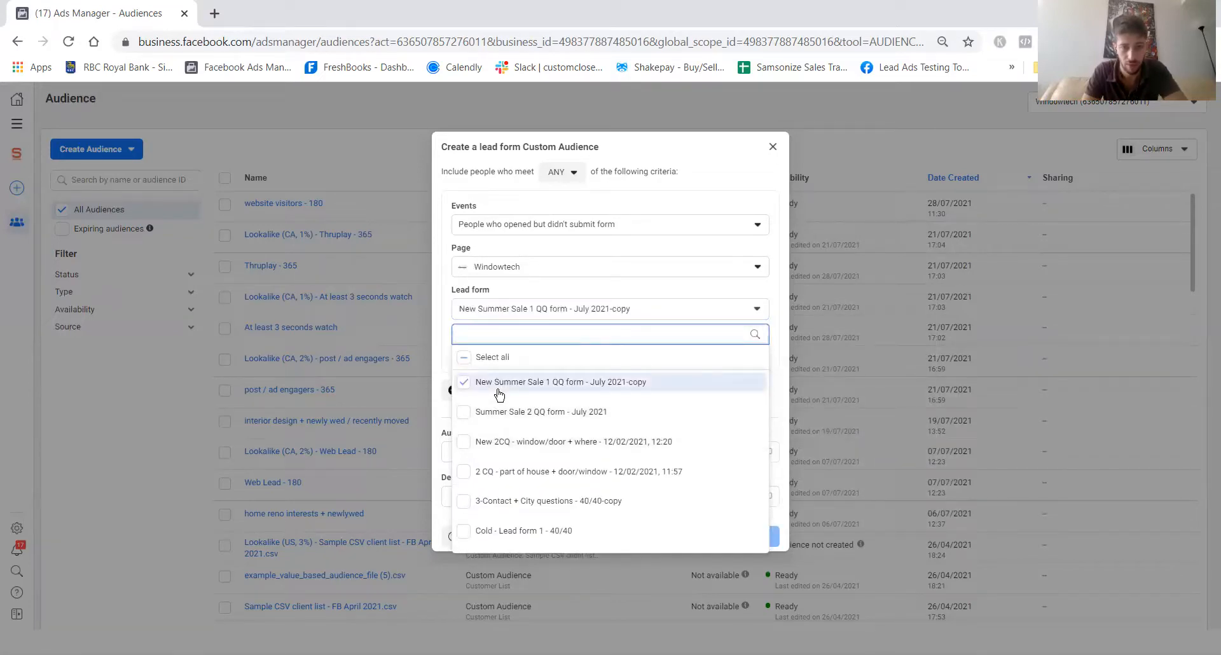
left_click(447, 325)
Try a retention of 180 days for the lead form audience, then set it to 90 days.
left_click_drag(492, 353, 423, 342)
type("180")
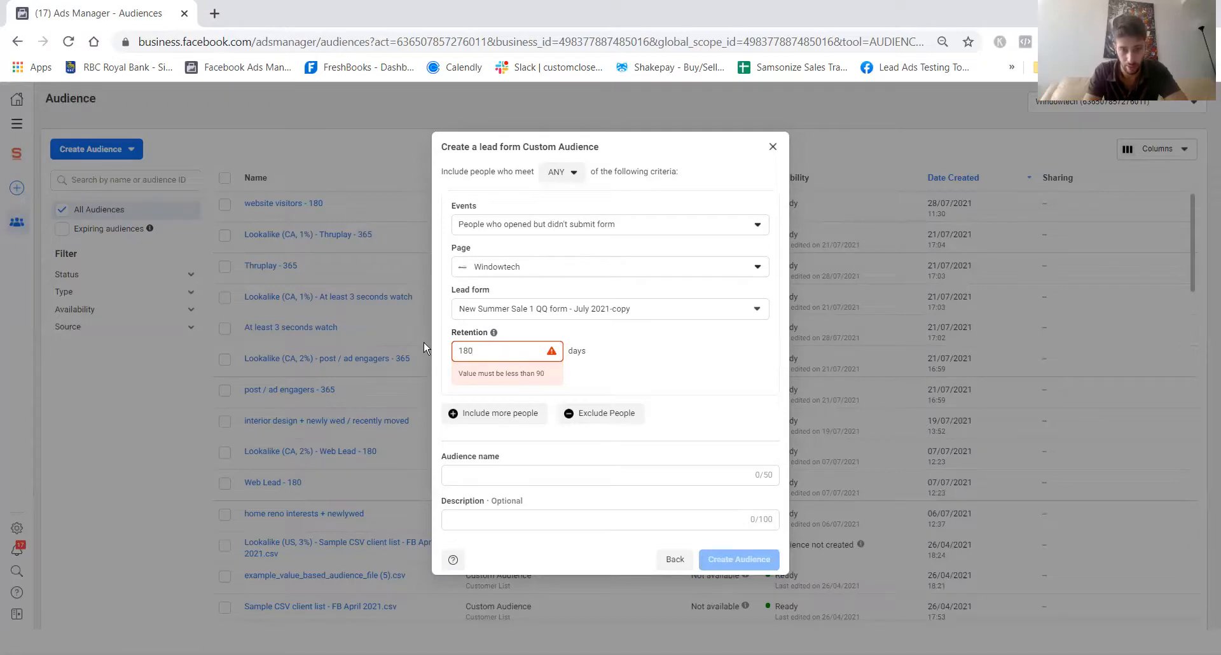
key("BackSpace")
key("BackSpace")
key("BackSpace")
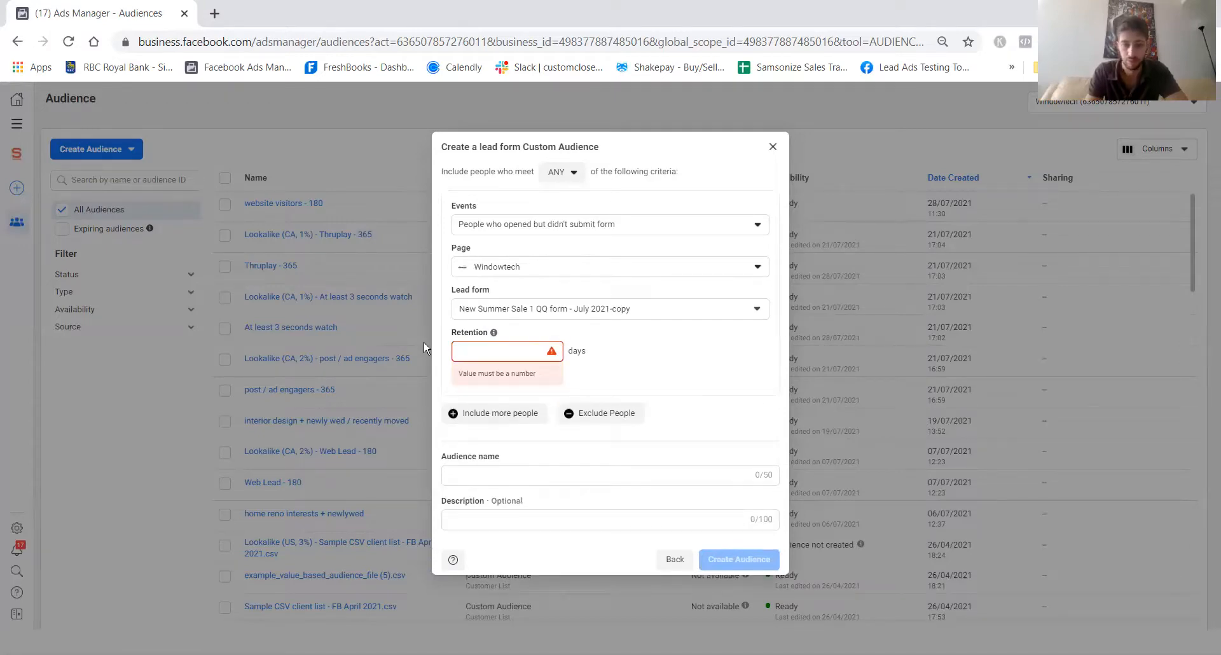
type("09")
key("BackSpace")
key("BackSpace")
type("90")
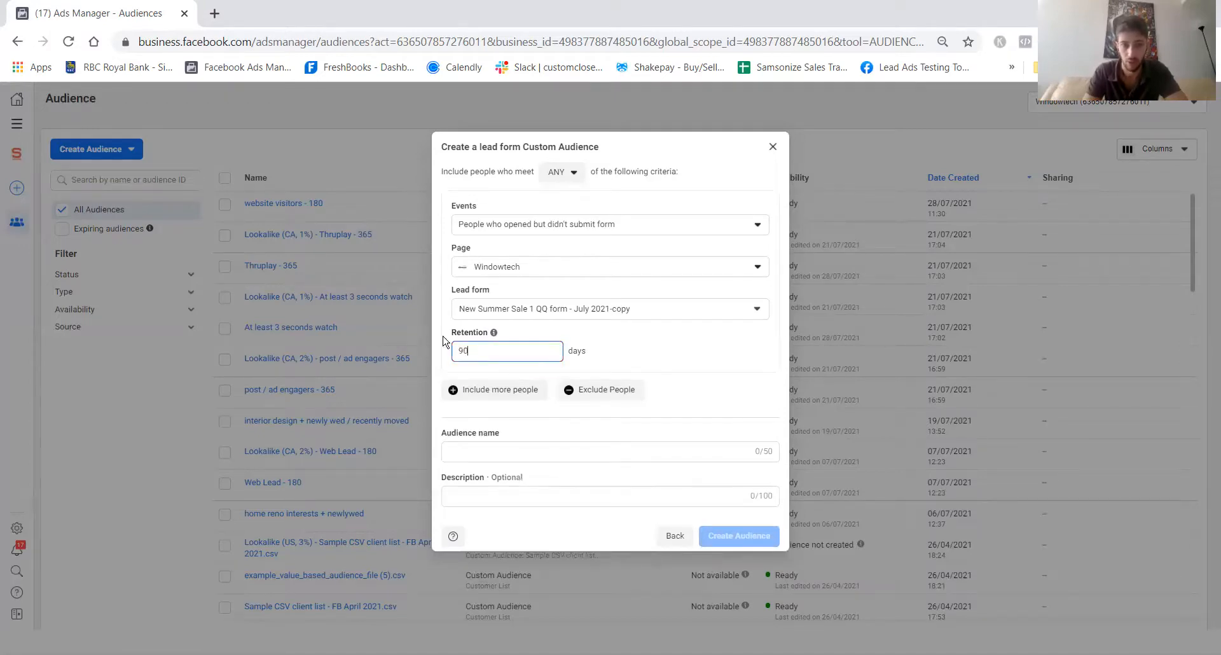
left_click(655, 344)
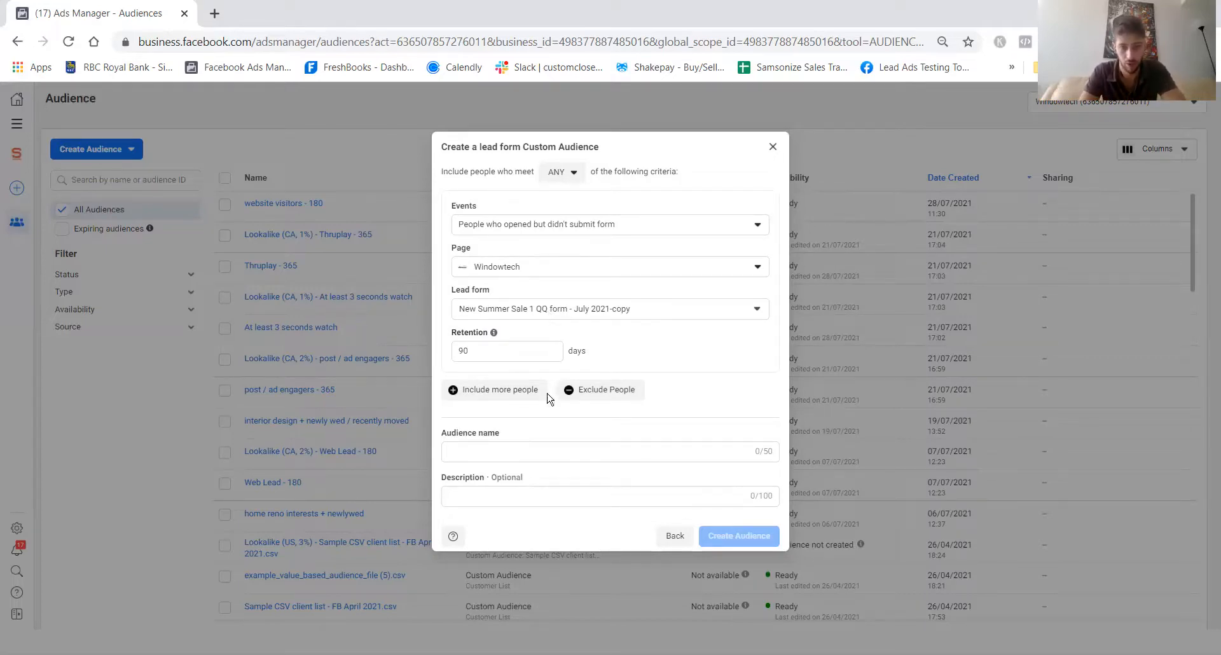
Name the lead form audience "lead form not submit - 90", then return to the source selection without creating it.
left_click(515, 453)
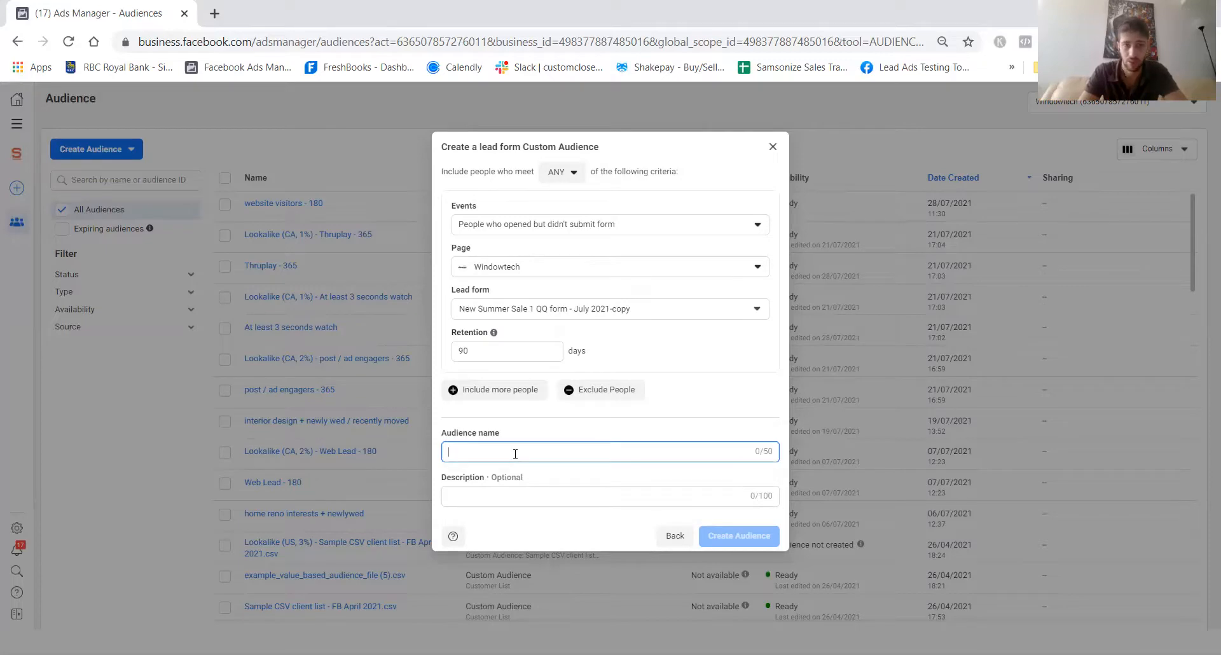
type("lead fo")
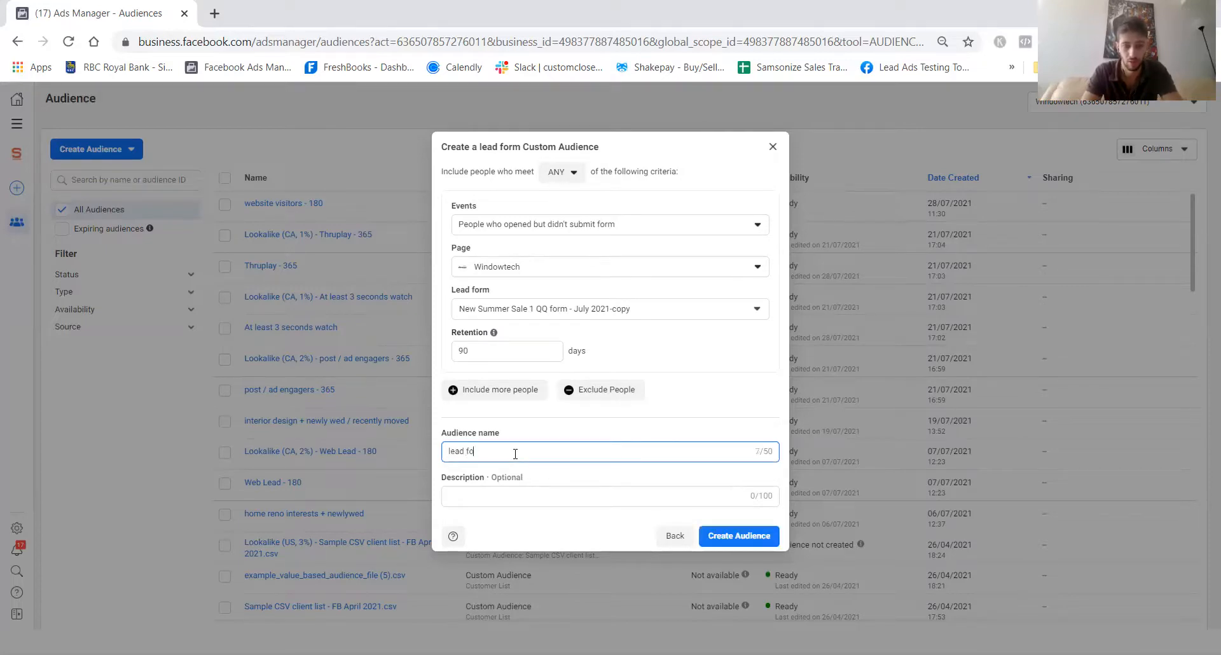
type("rm not submit - 90")
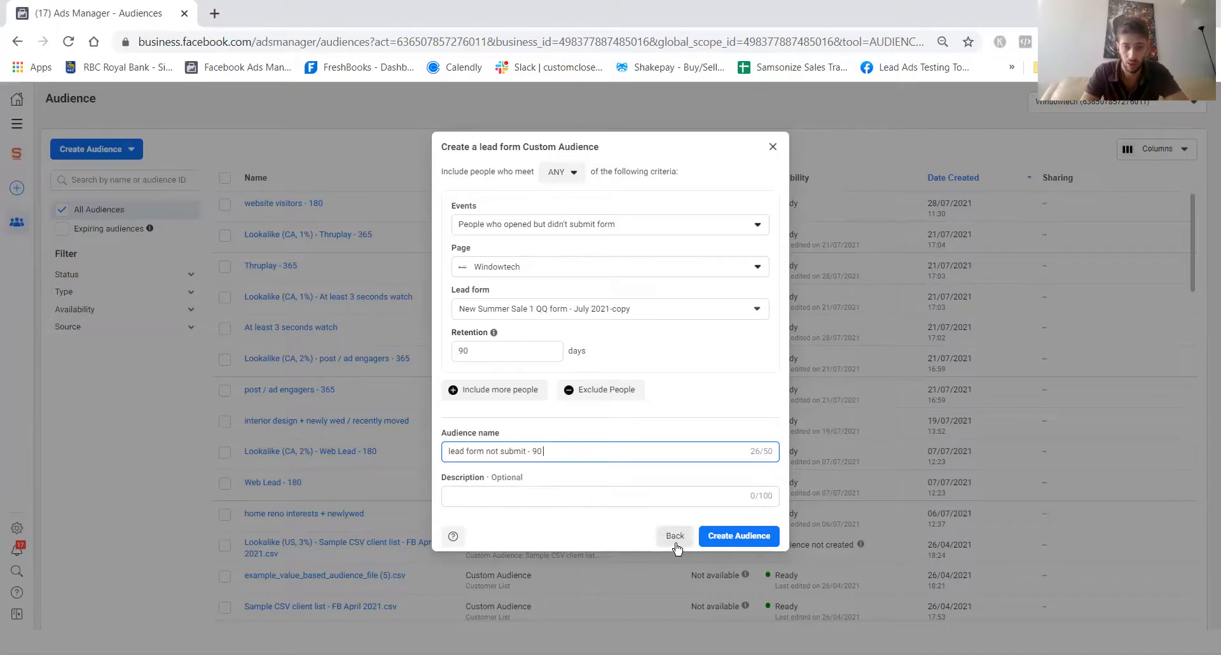
left_click(674, 536)
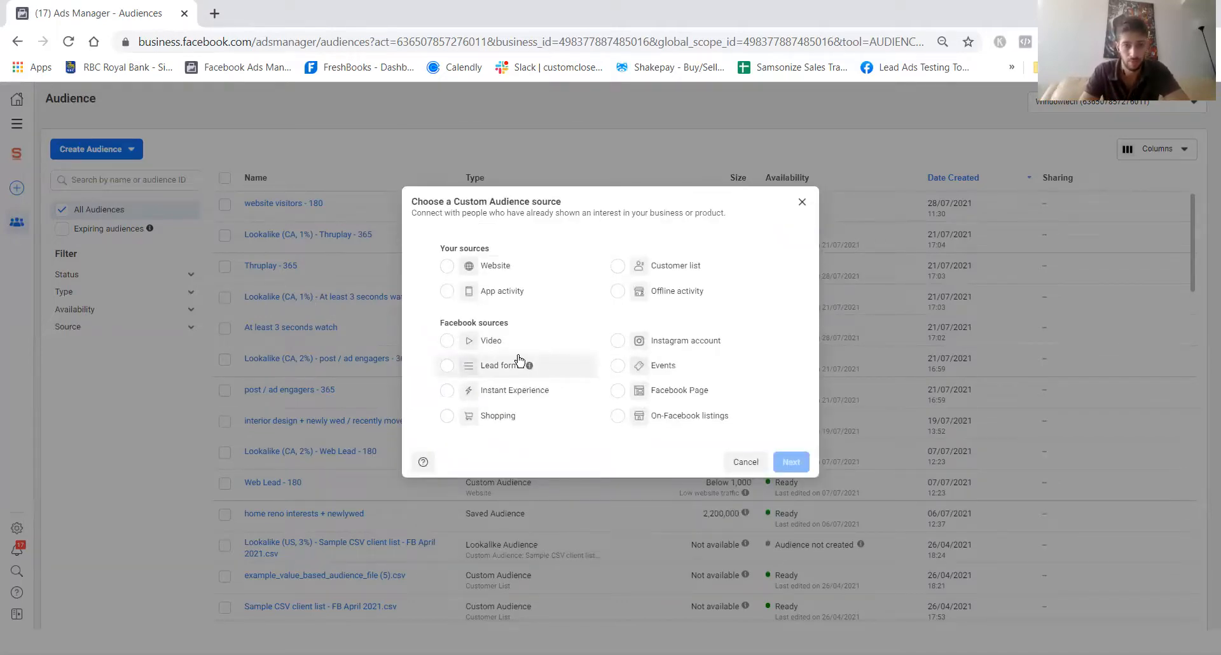
Start a video audience that includes viewers of at least three seconds, ThruPlay viewers and people who watched at least 75%.
left_click(453, 347)
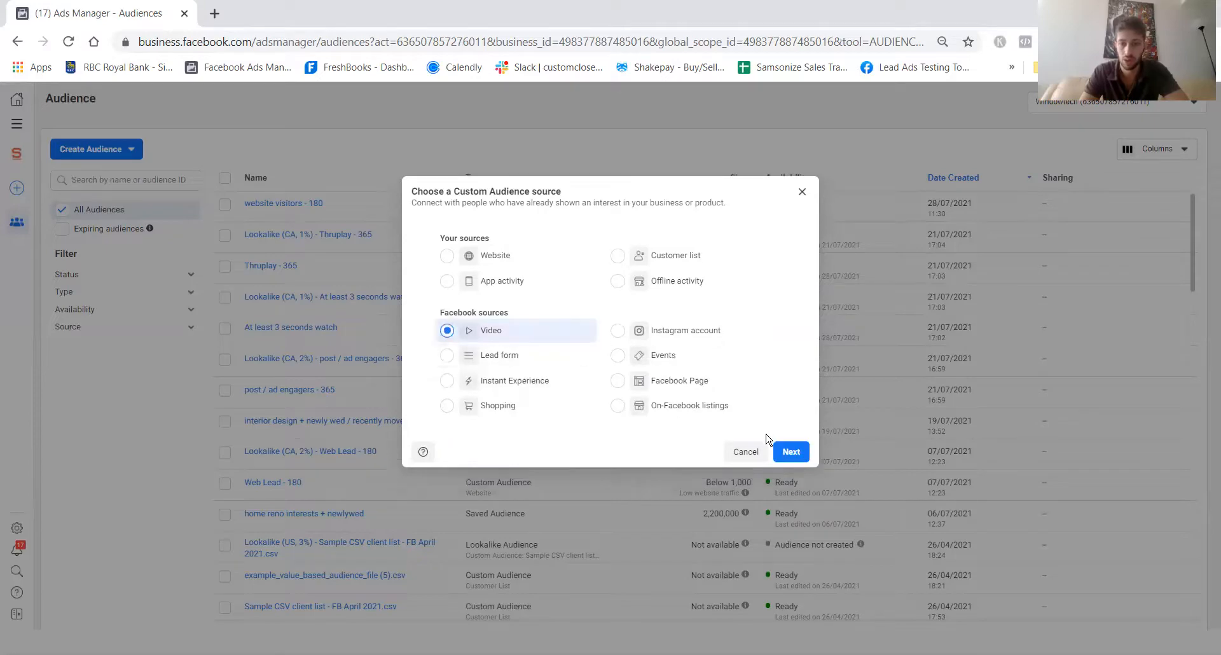
left_click(794, 451)
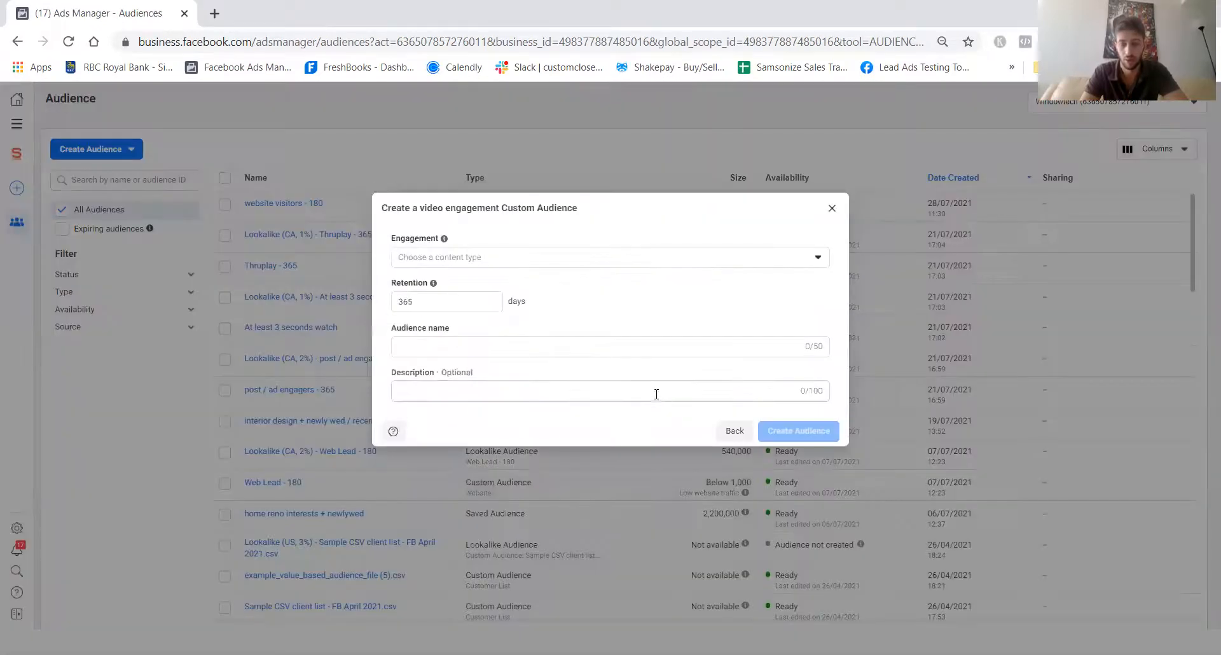
left_click(443, 261)
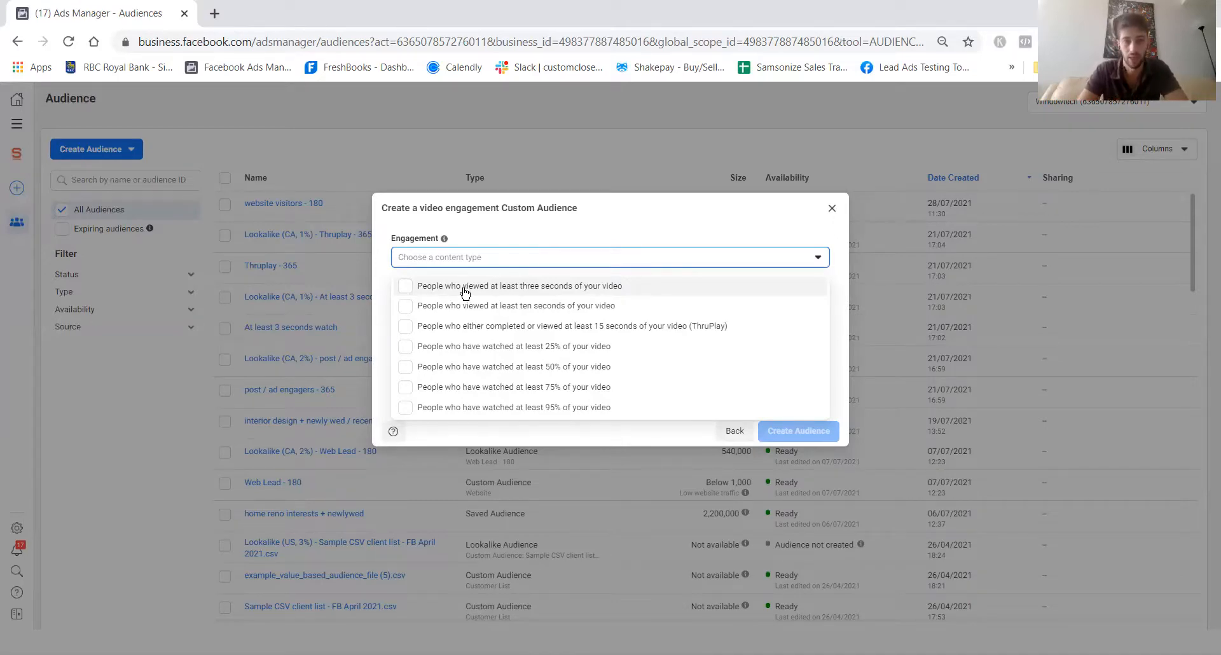
left_click(405, 286)
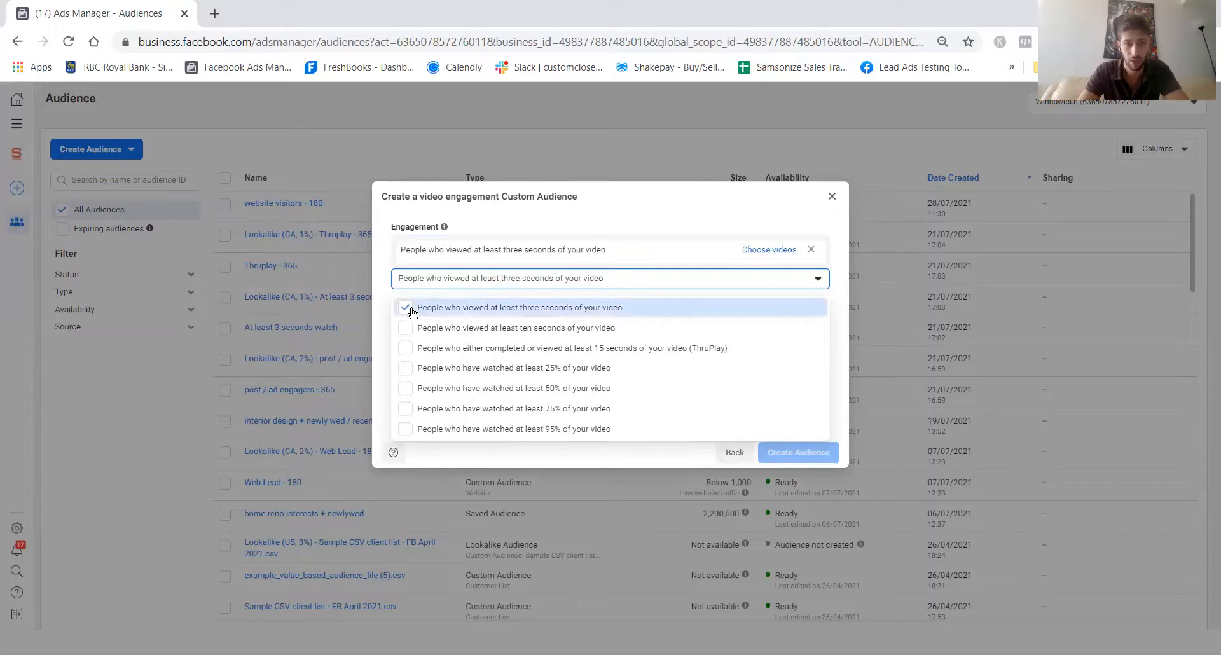
left_click(411, 348)
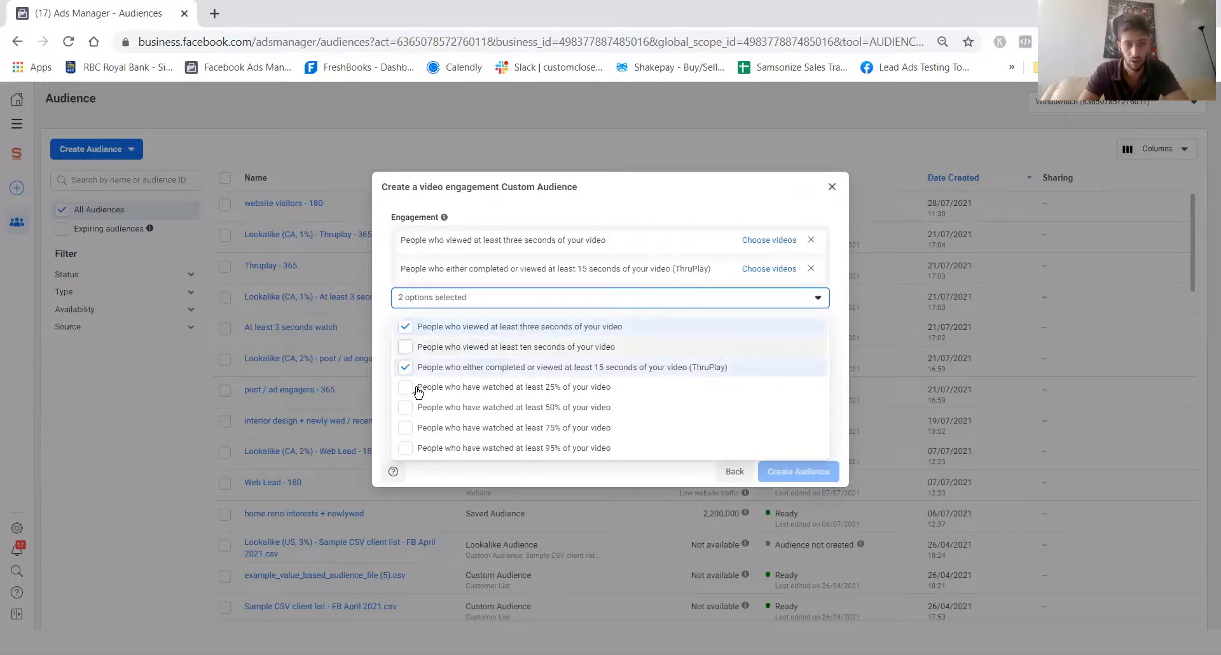
left_click(406, 427)
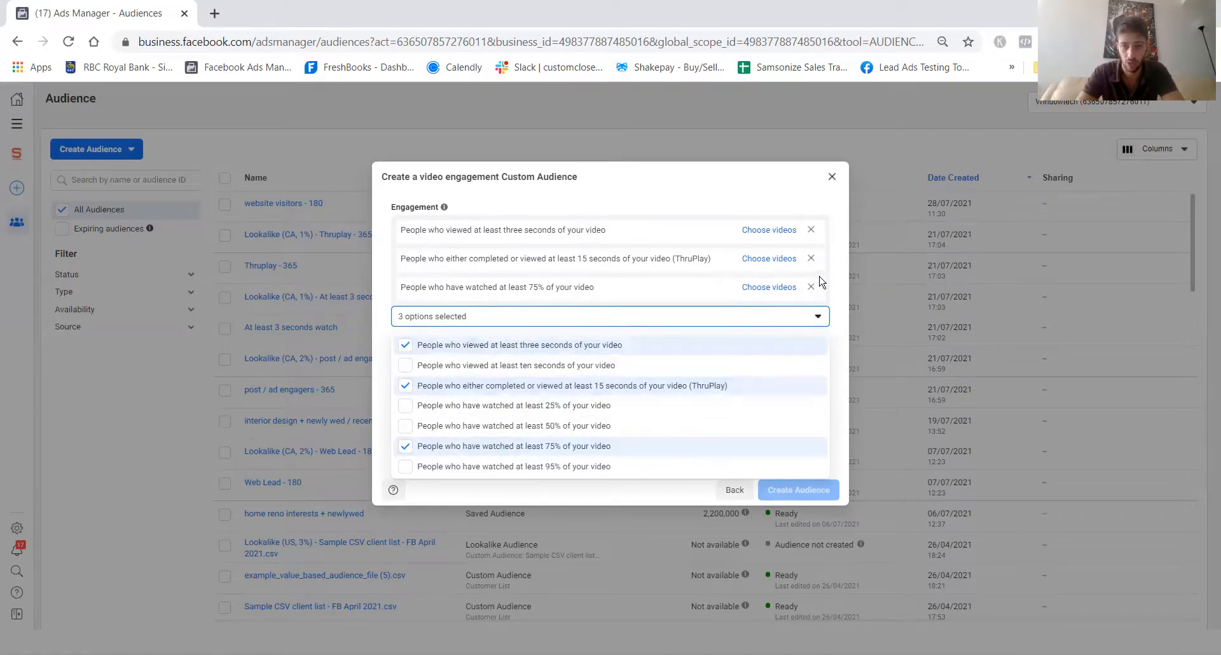
Choose the video 1080x1080main 2_15sec.mp4 for the three-second viewers, then discard the video audience without creating it.
left_click(764, 232)
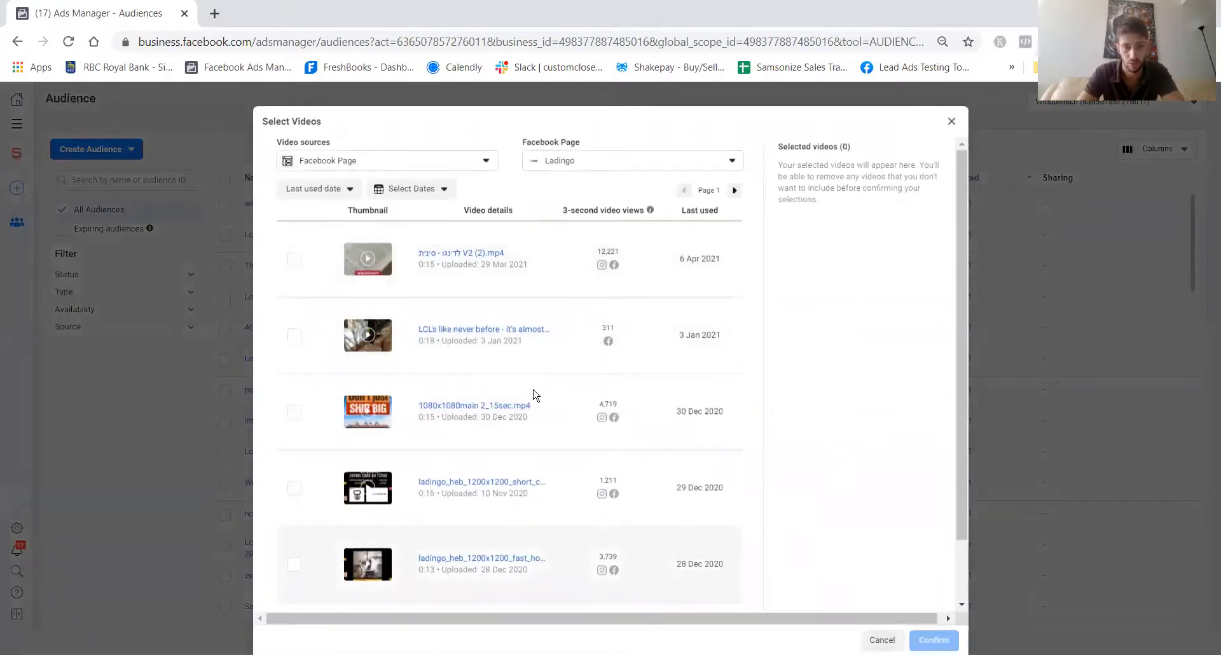
left_click(294, 414)
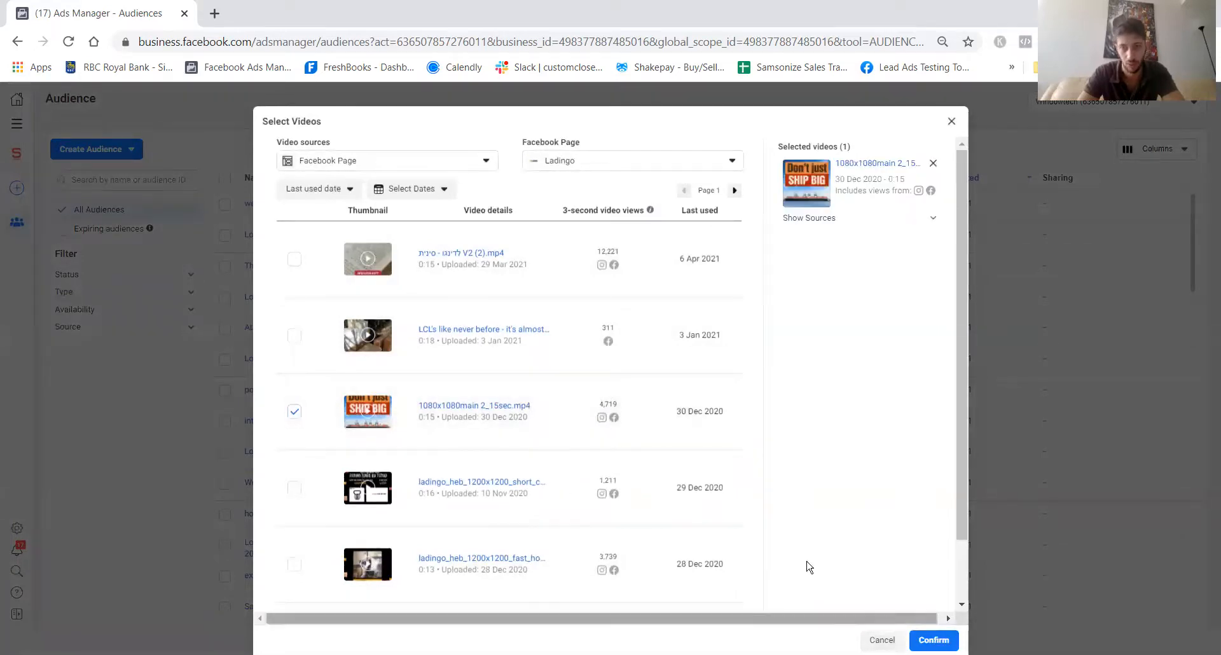
left_click(934, 640)
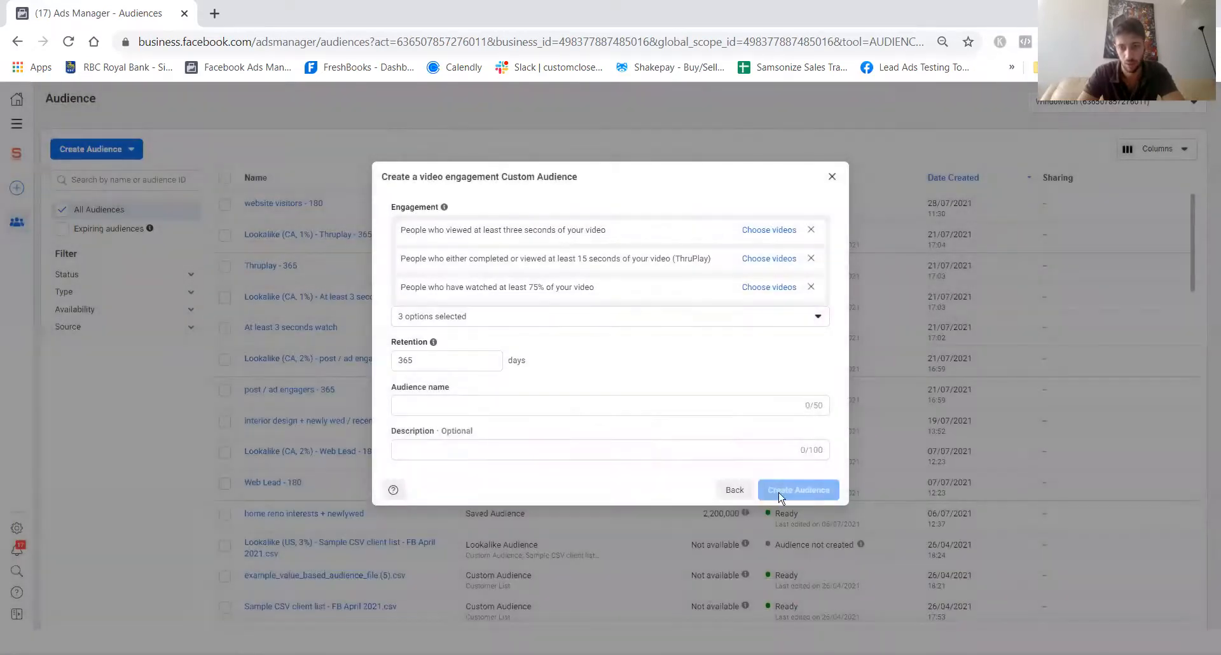
left_click(587, 405)
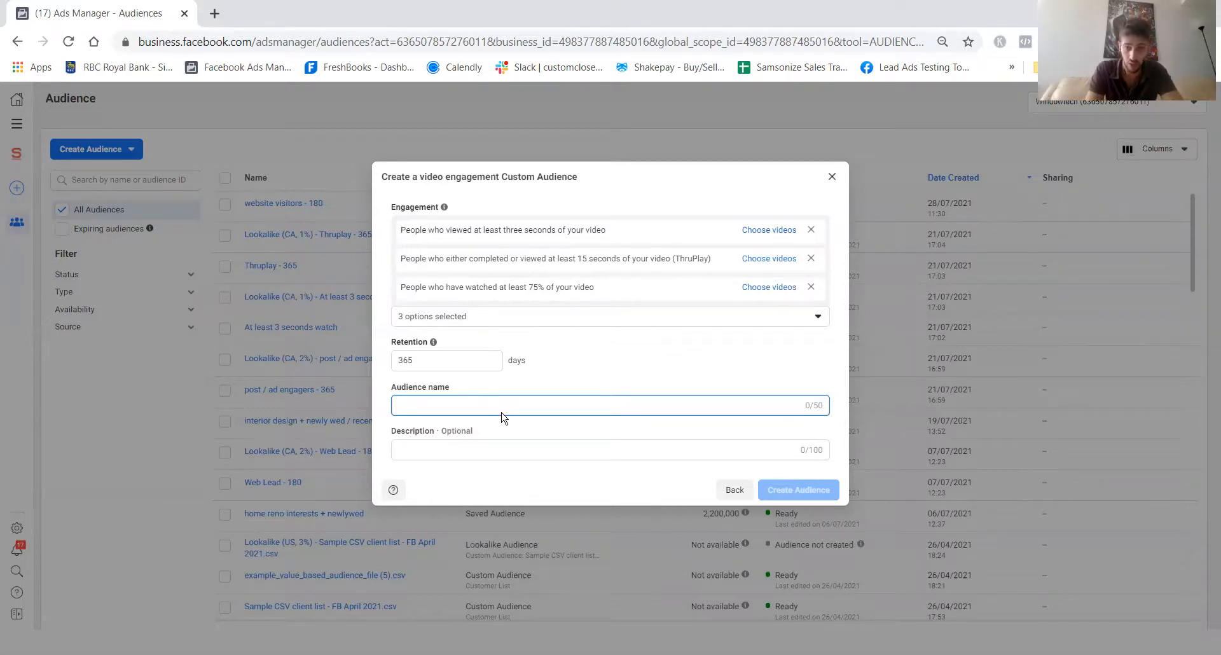
left_click(735, 494)
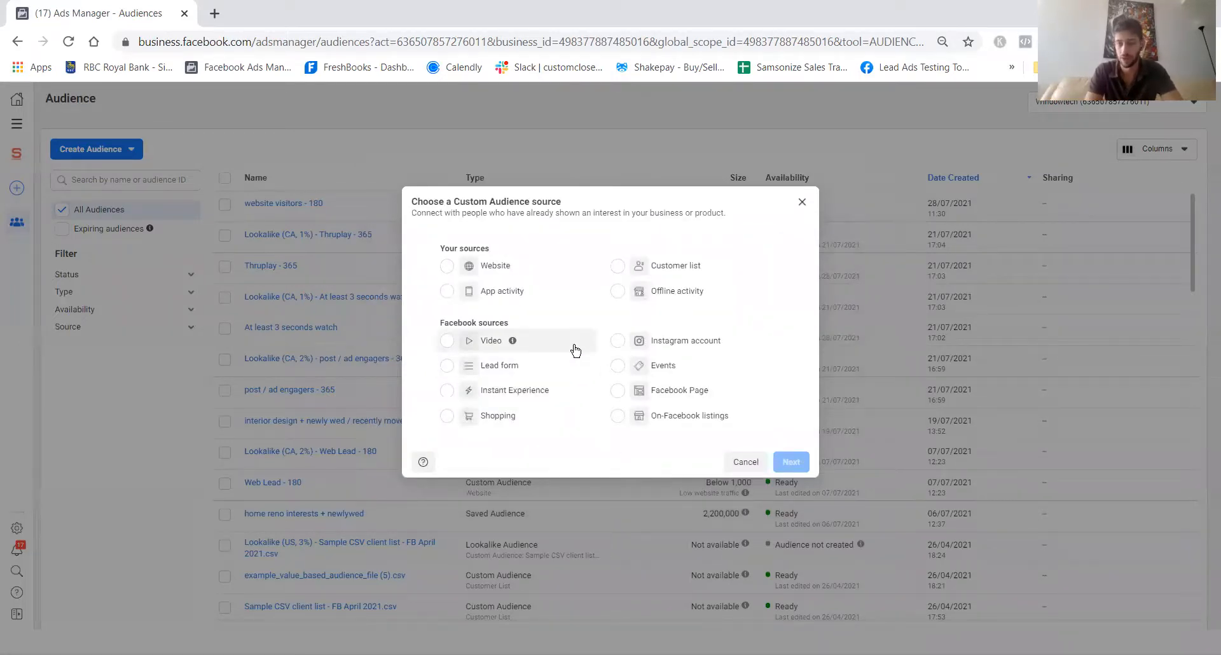
Select Customer list as the custom audience's source and continue to the list preparation.
left_click(618, 268)
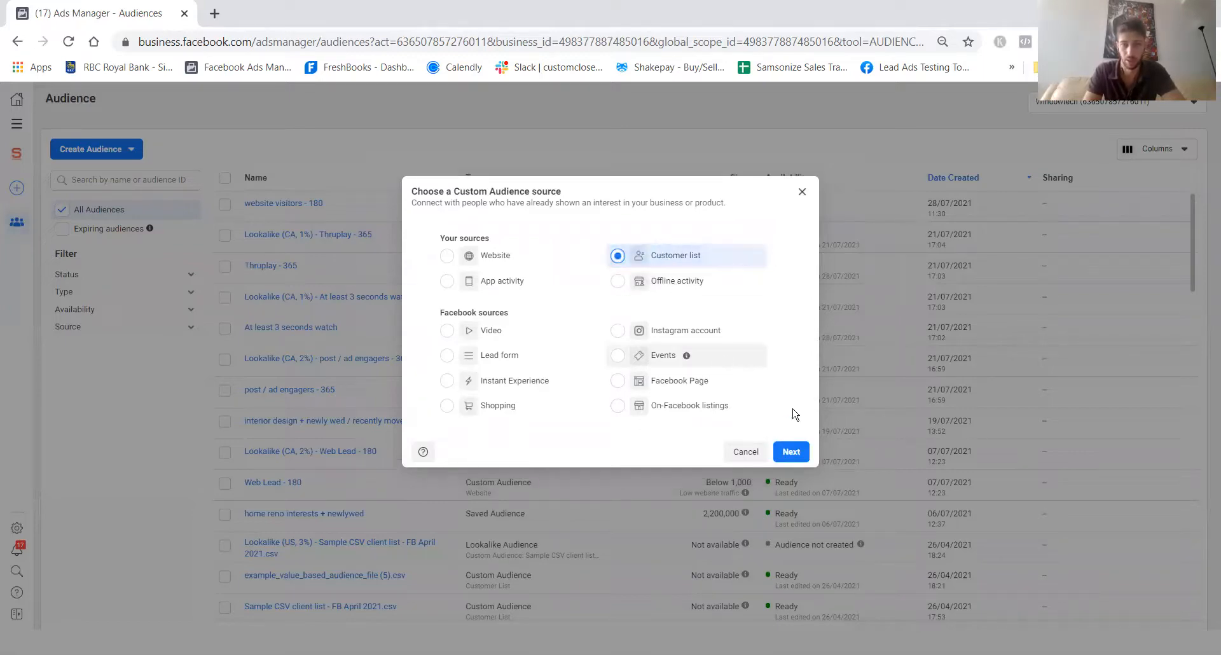
left_click(792, 451)
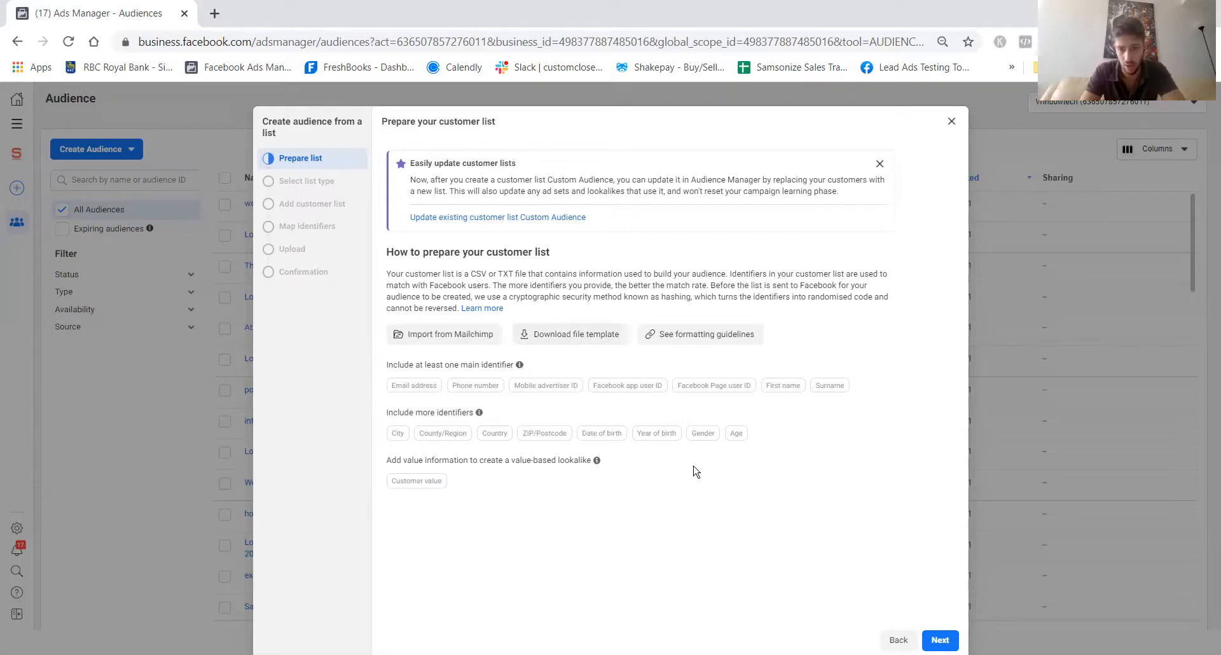
Specify that the customer list has no customer value column and proceed to adding the customer list.
left_click(940, 640)
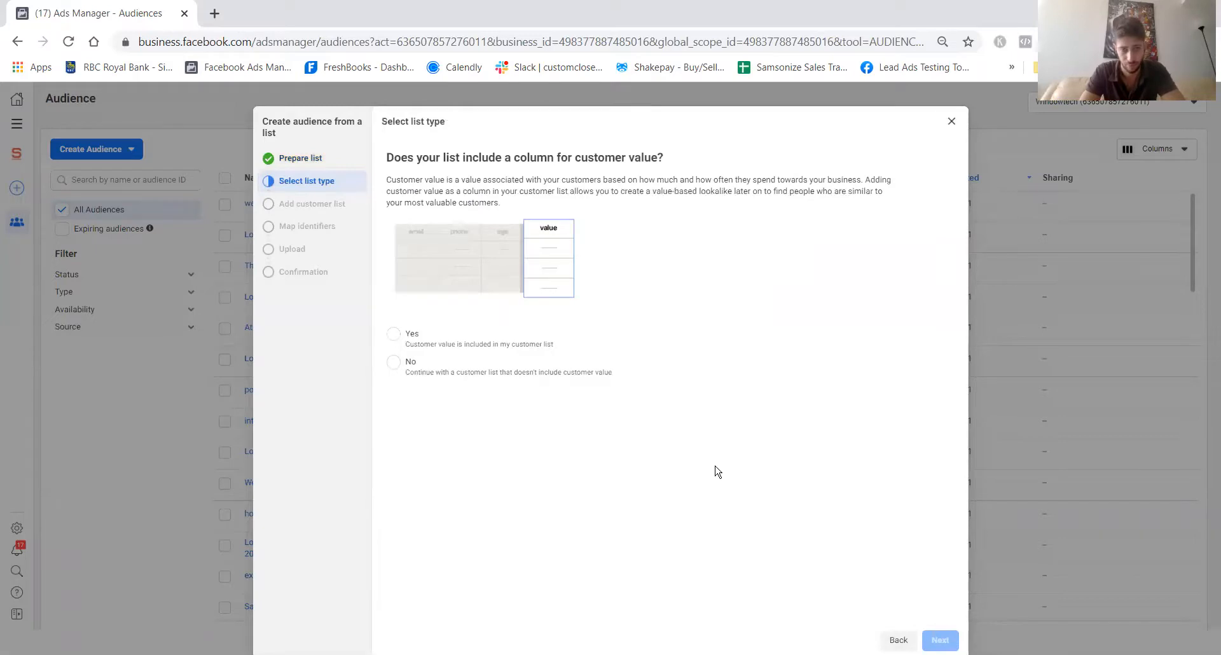
left_click(393, 363)
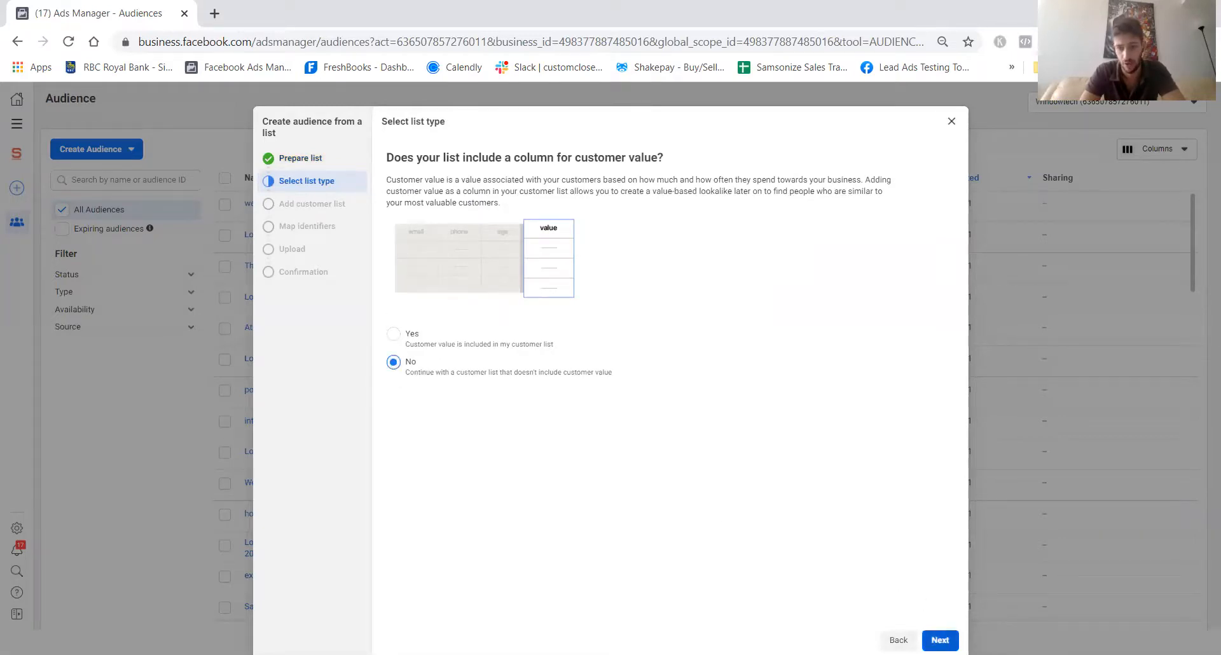
left_click(939, 639)
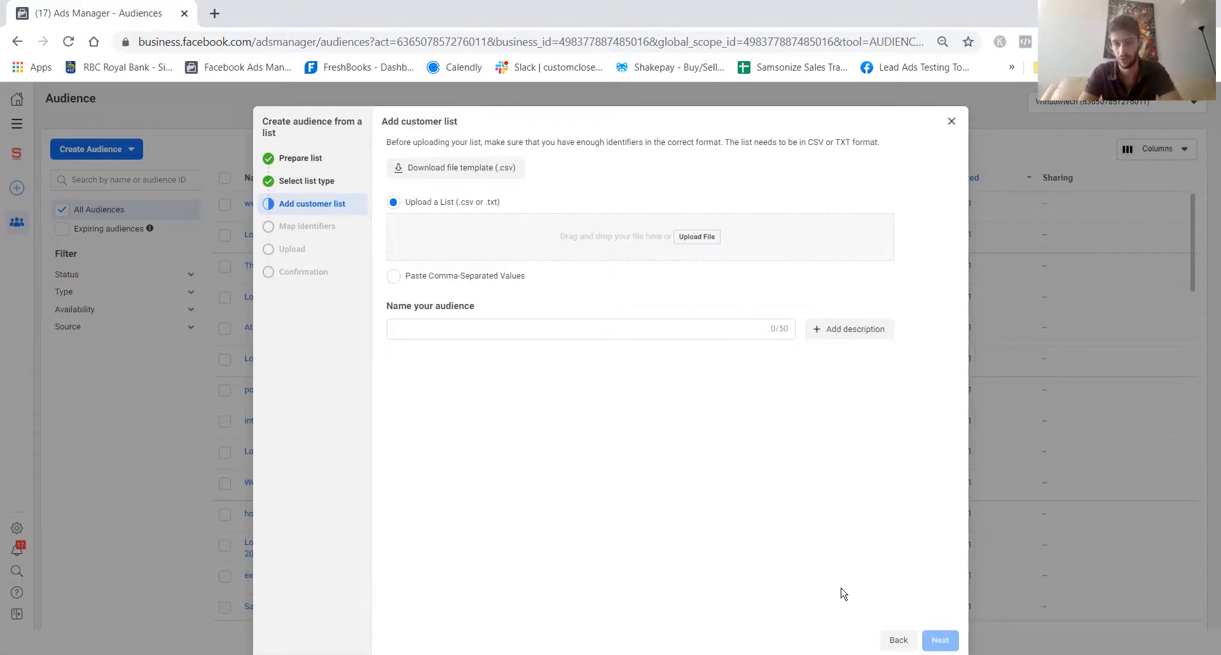
Back out of the customer list setup without uploading a file and close the custom audience source selection.
left_click(903, 637)
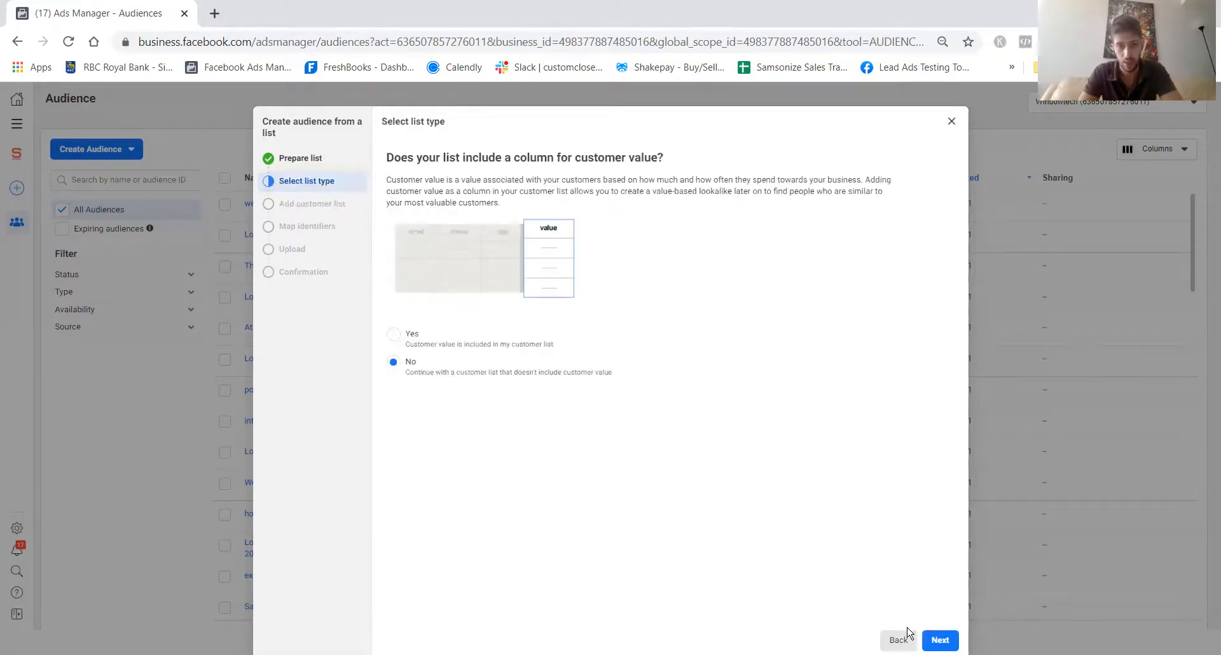
left_click(899, 640)
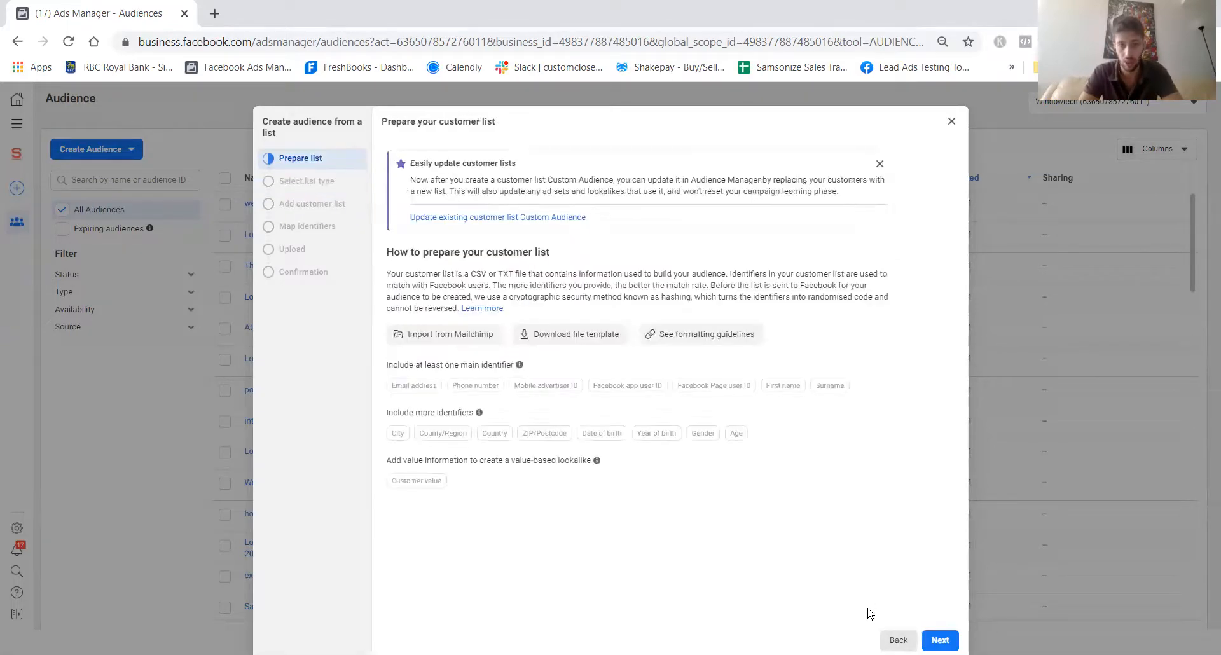
left_click(899, 640)
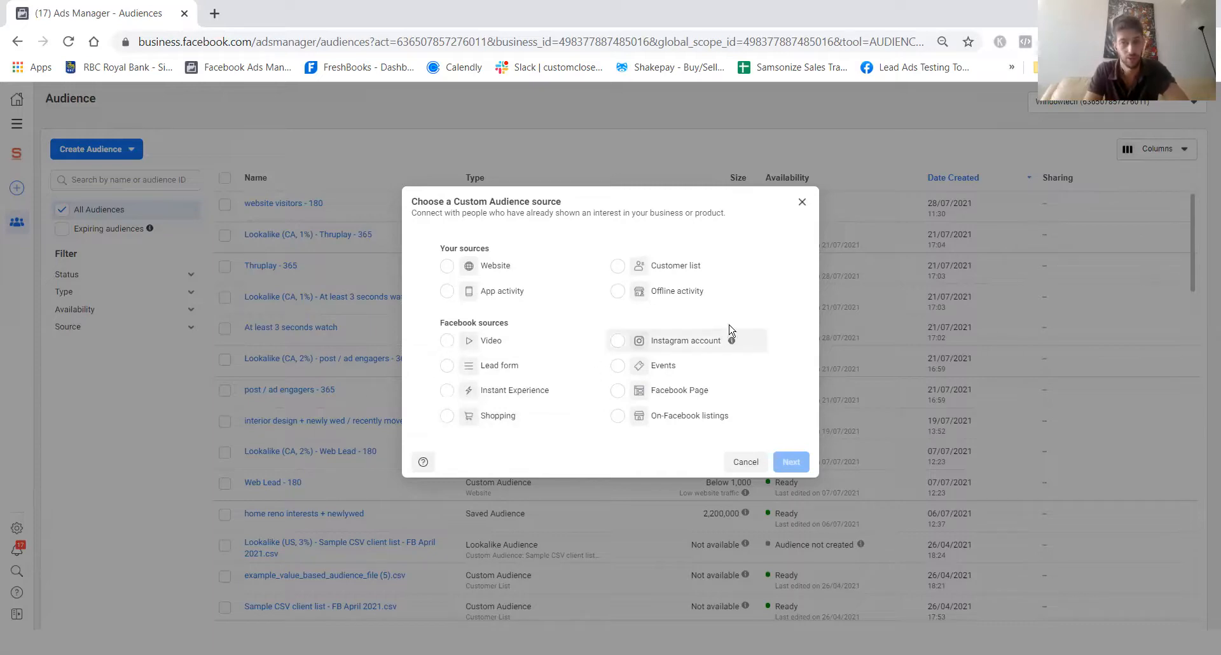
left_click(803, 203)
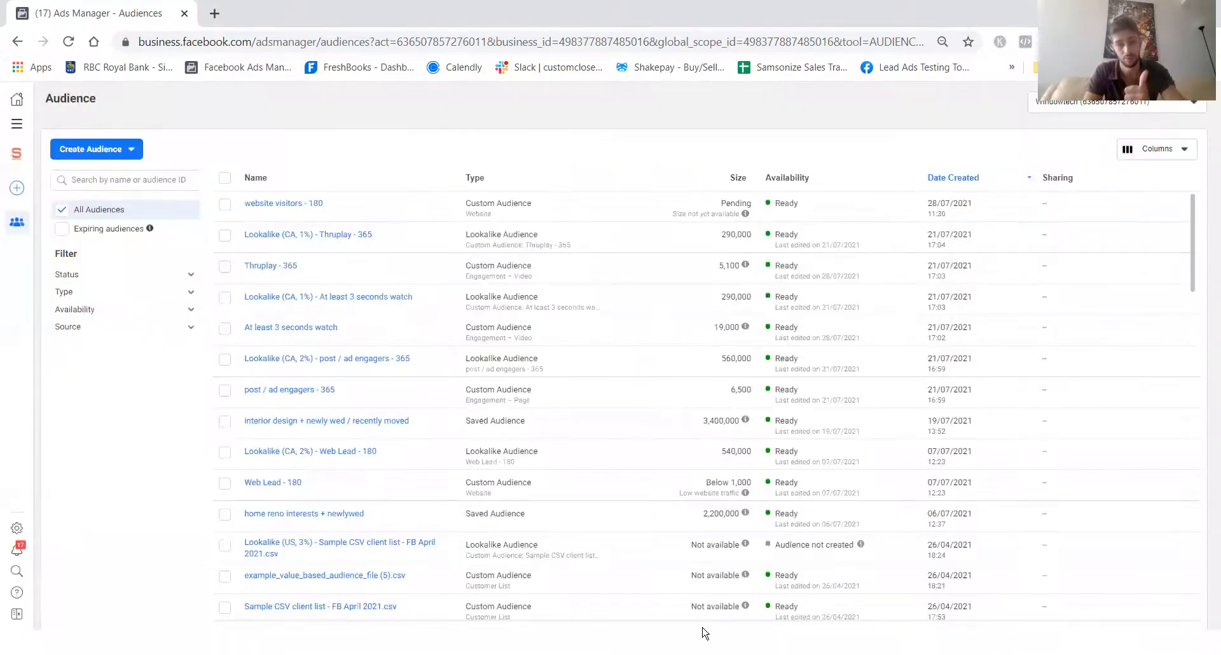